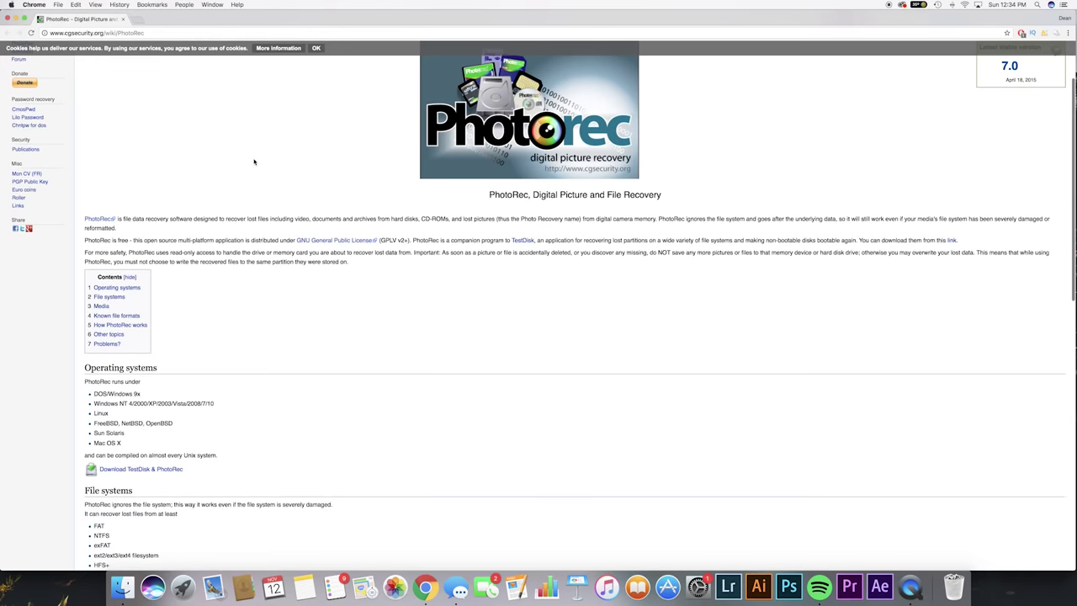
Download the TestDisk & PhotoRec 7.1 beta Mac archive from the CGSecurity download page
scroll(409, 149, down, 7)
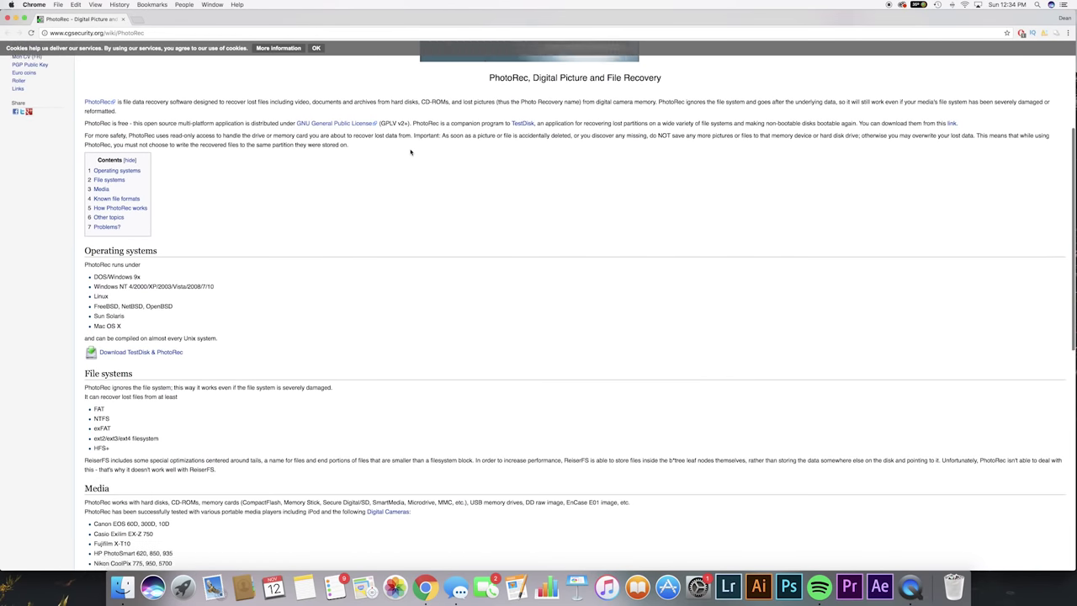
scroll(401, 151, up, 10)
scroll(286, 152, down, 4)
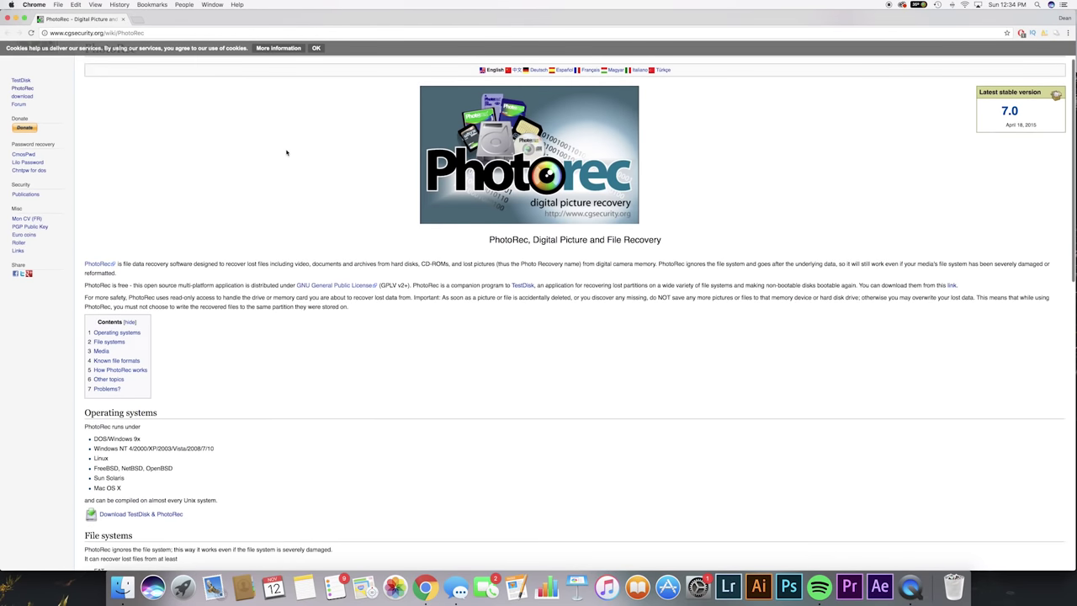
scroll(211, 288, down, 1)
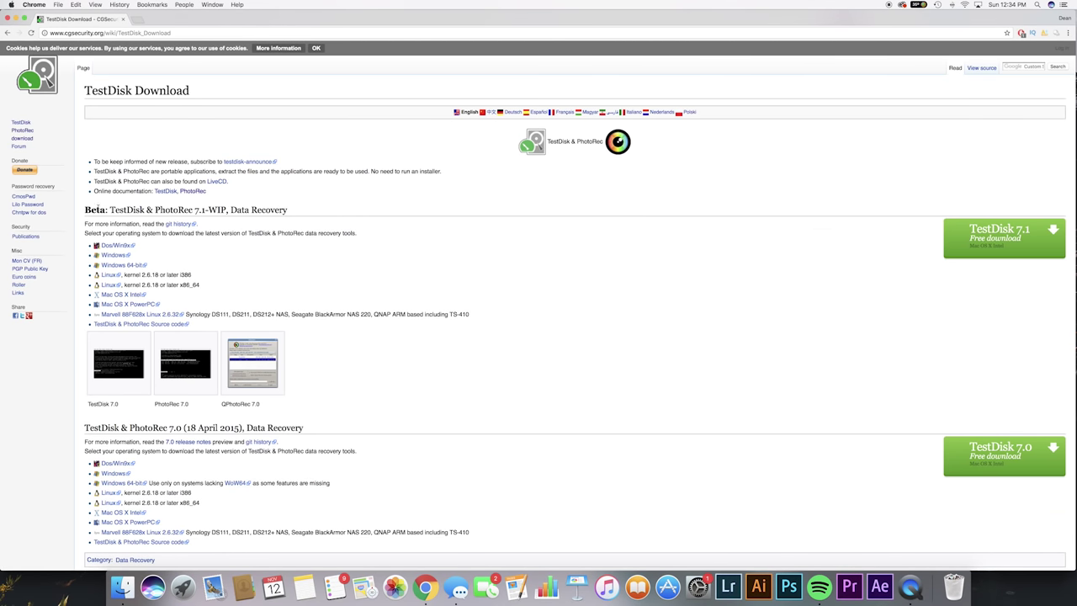
drag(110, 210, 307, 212)
click(364, 209)
click(992, 239)
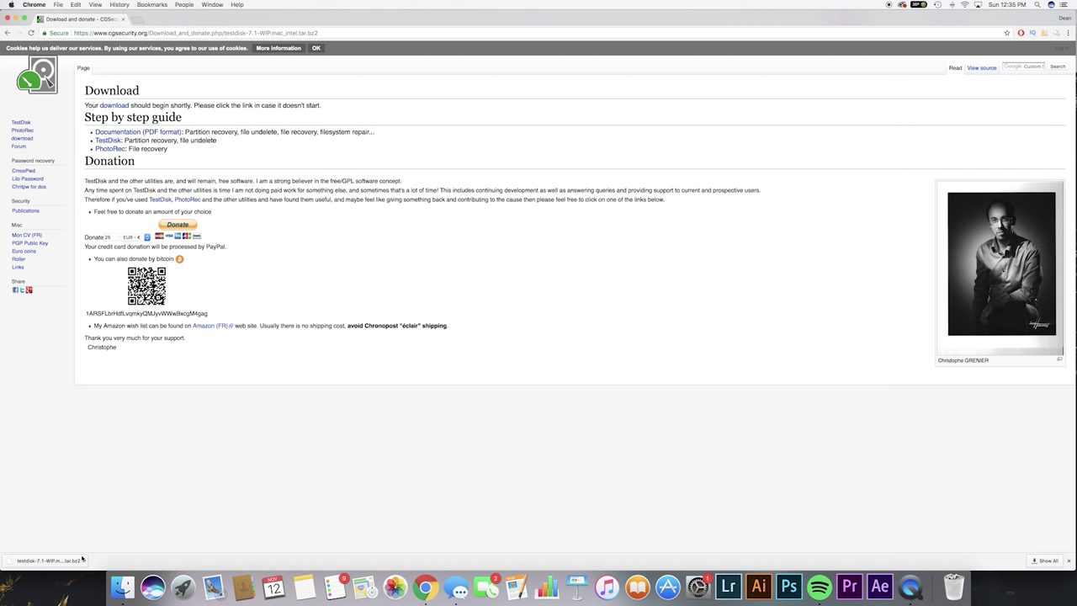
Extract the downloaded TestDisk archive and expand the testdisk-7.1-WIP 3 folder in Finder
click(85, 561)
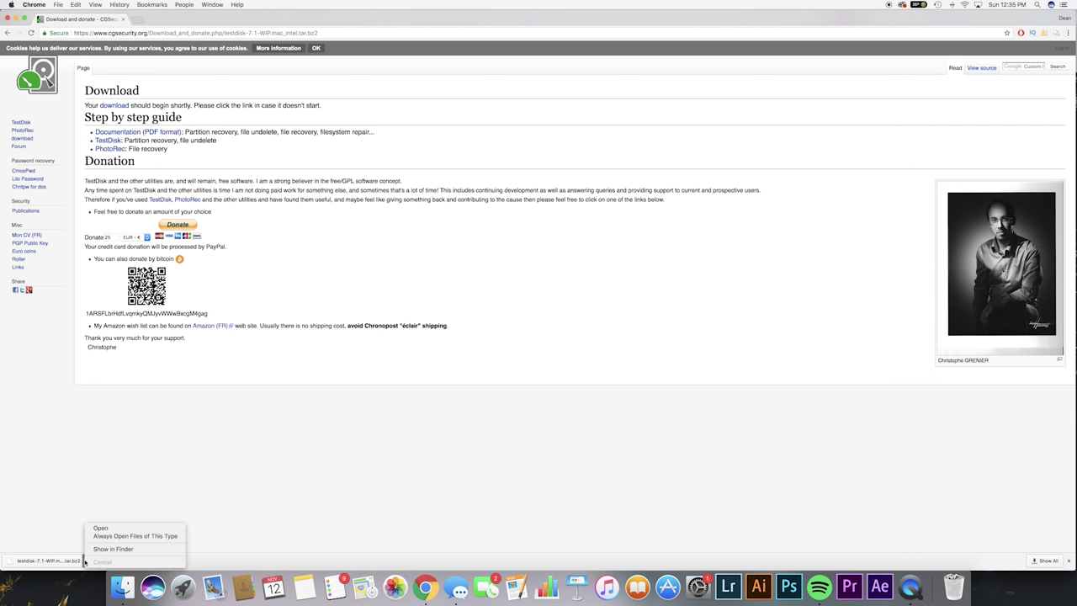
click(115, 531)
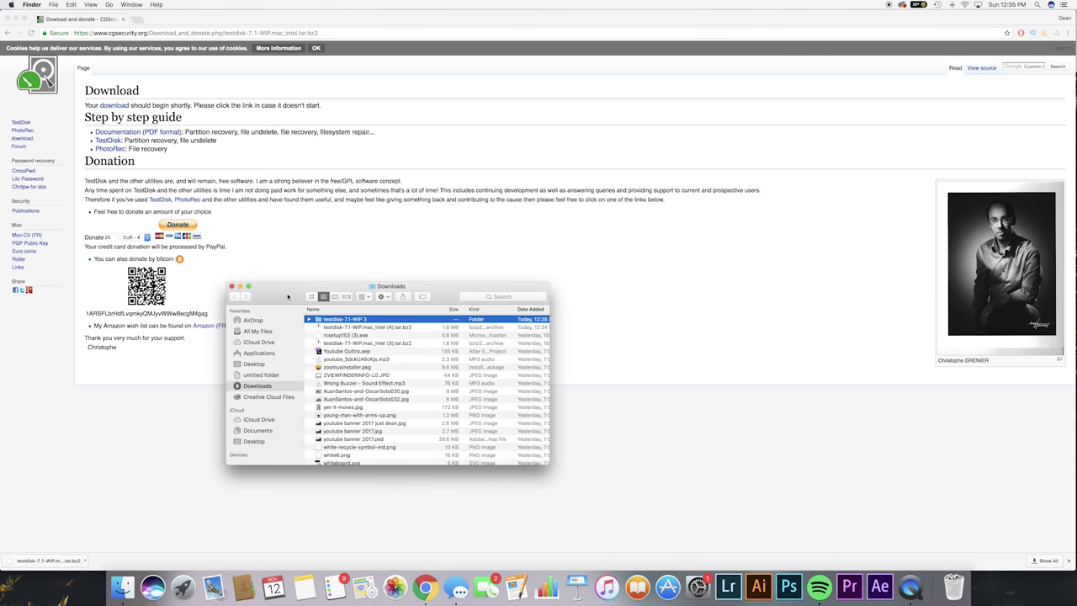
drag(288, 296, 703, 220)
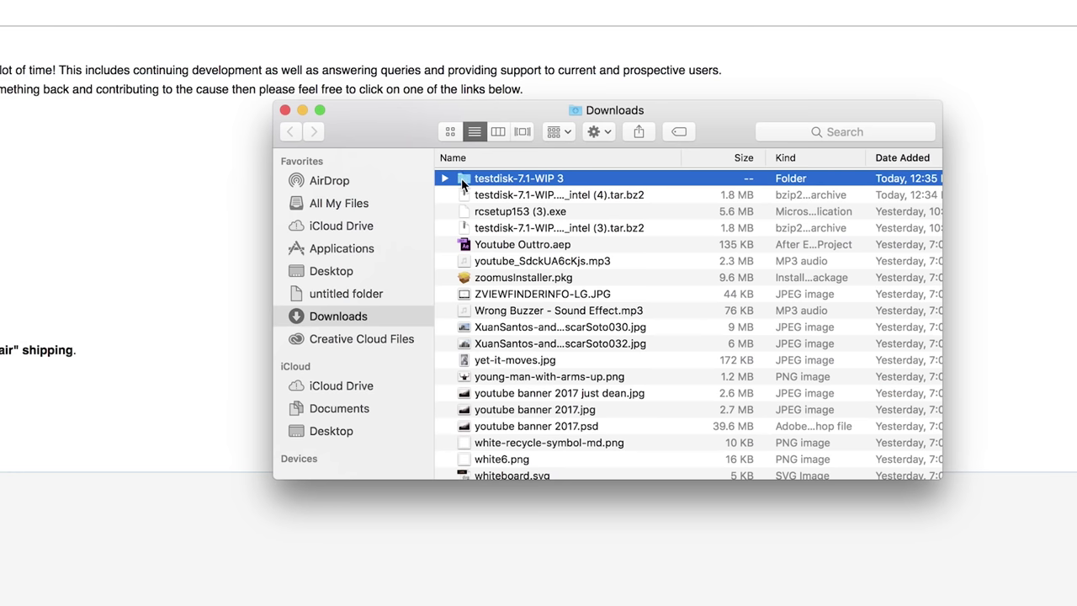
click(446, 180)
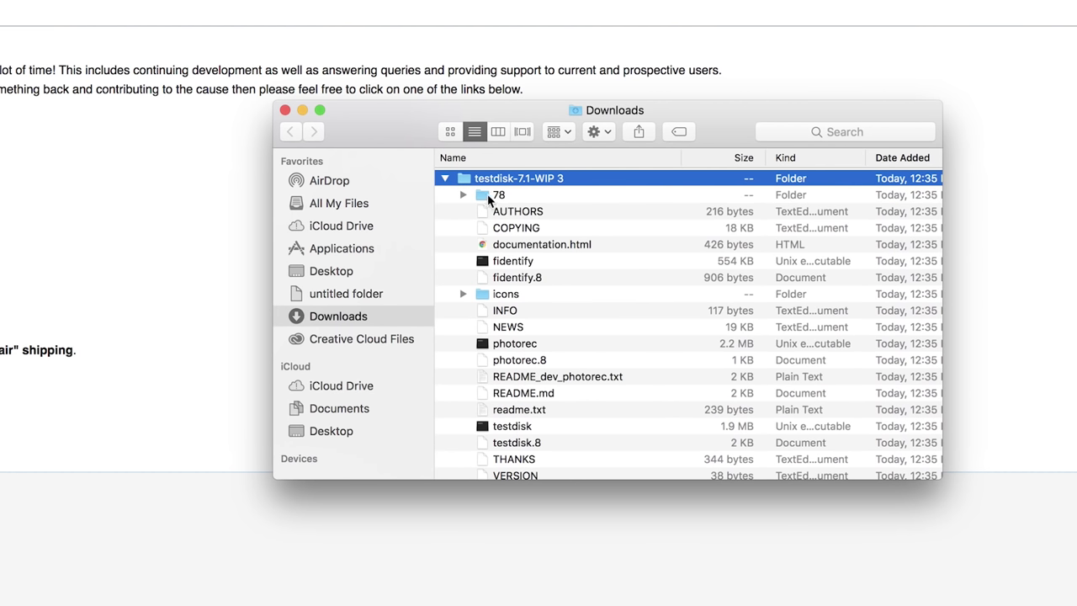
Try launching photorec, which macOS blocks, then open System Preferences
scroll(497, 260, up, 1)
scroll(507, 253, down, 1)
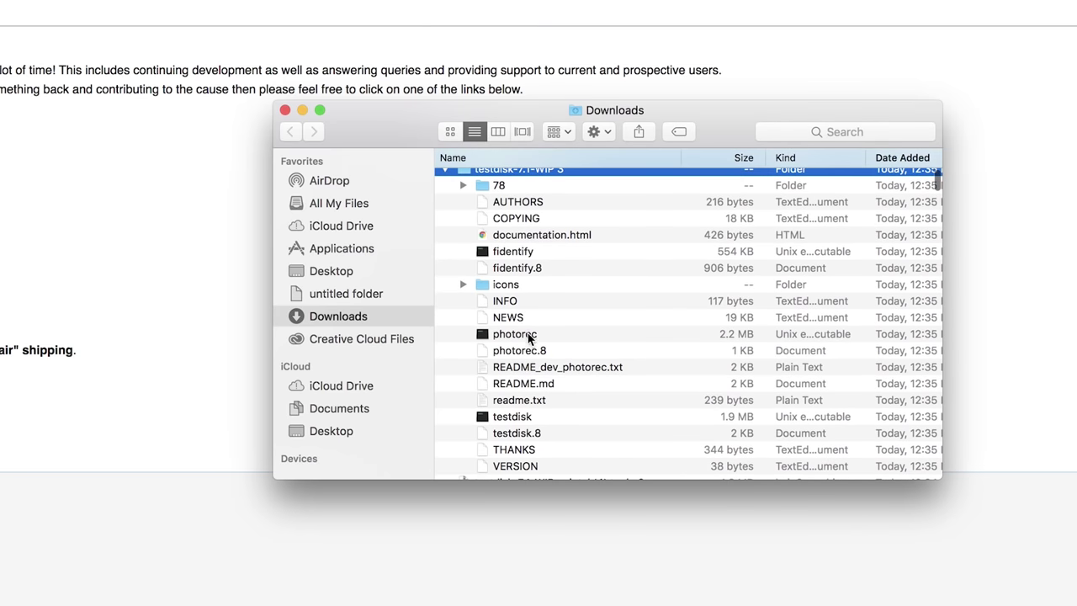
click(489, 335)
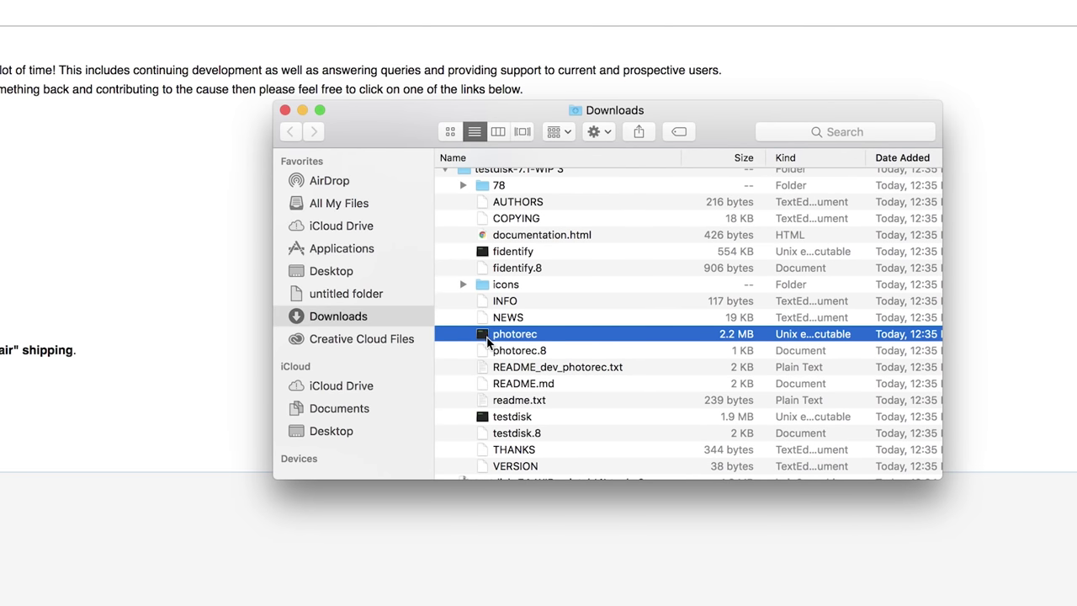
double_click(488, 336)
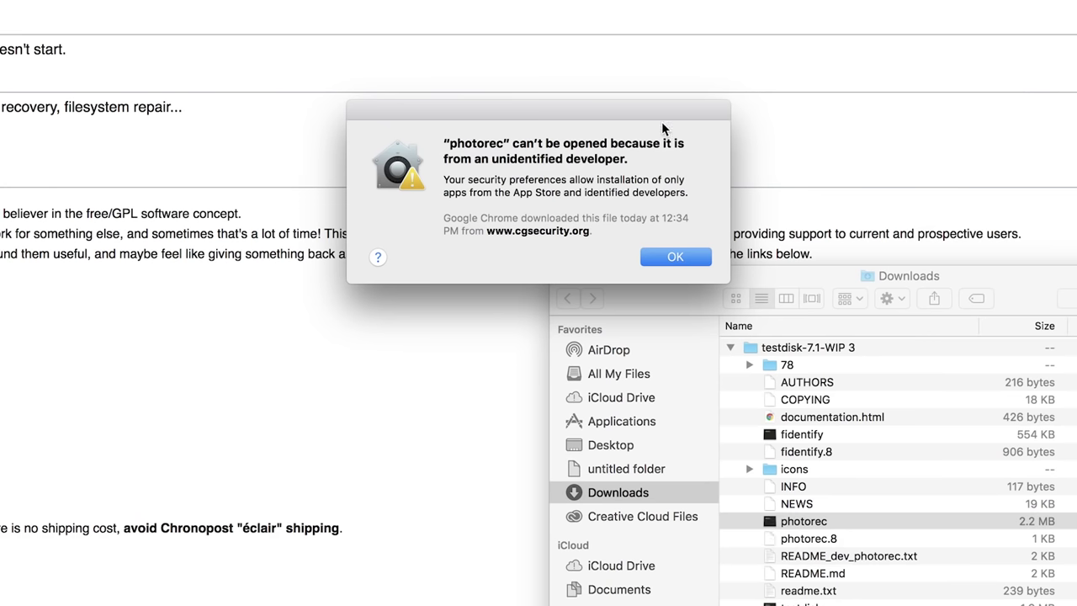
click(17, 7)
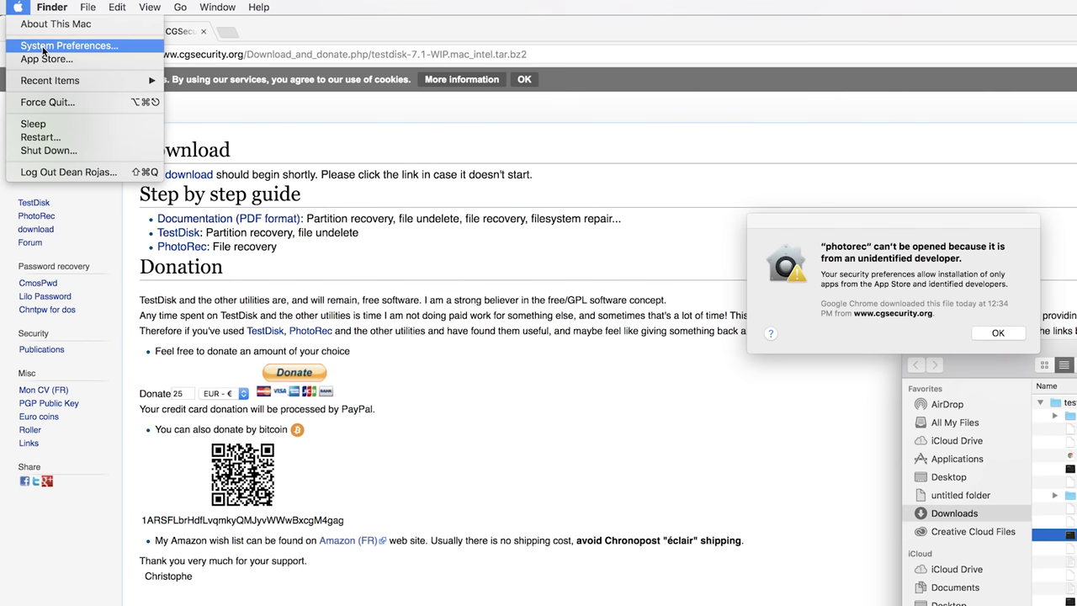
click(43, 47)
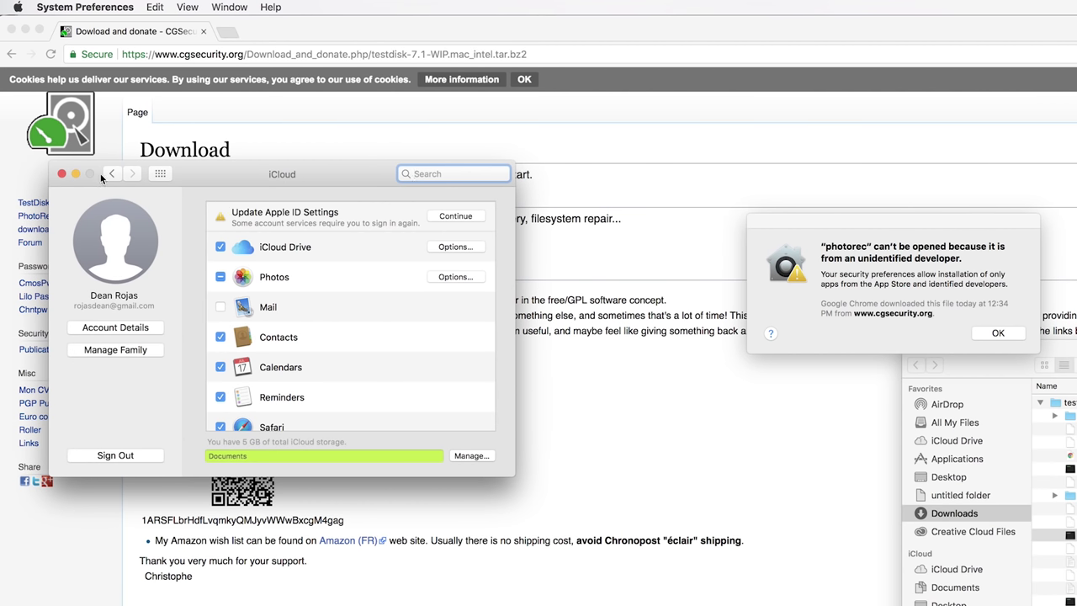
Allow the blocked photorec to run anyway through Security & Privacy settings
click(111, 174)
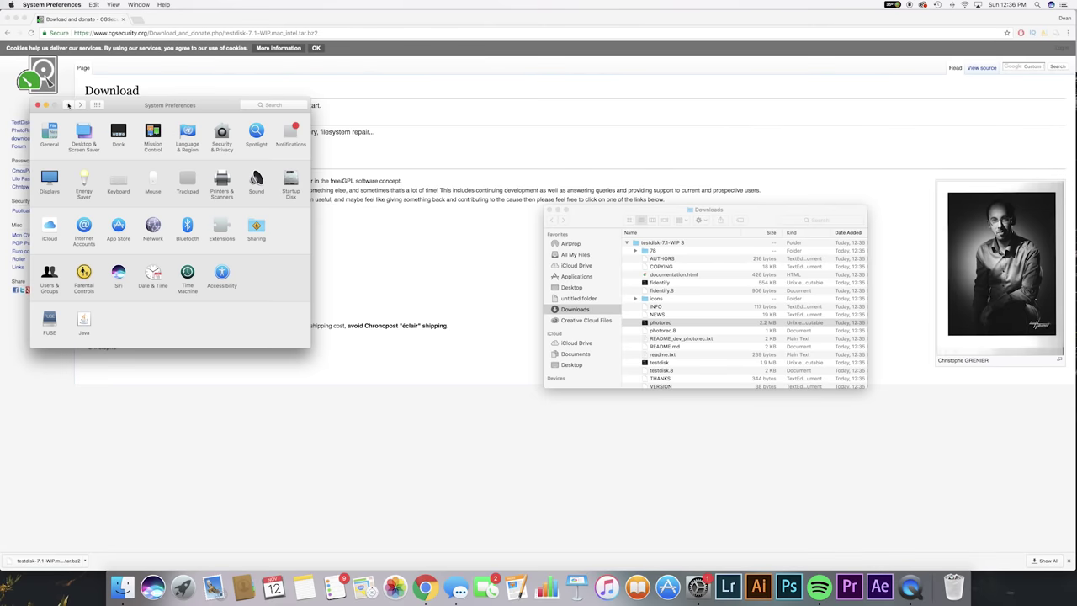
click(233, 136)
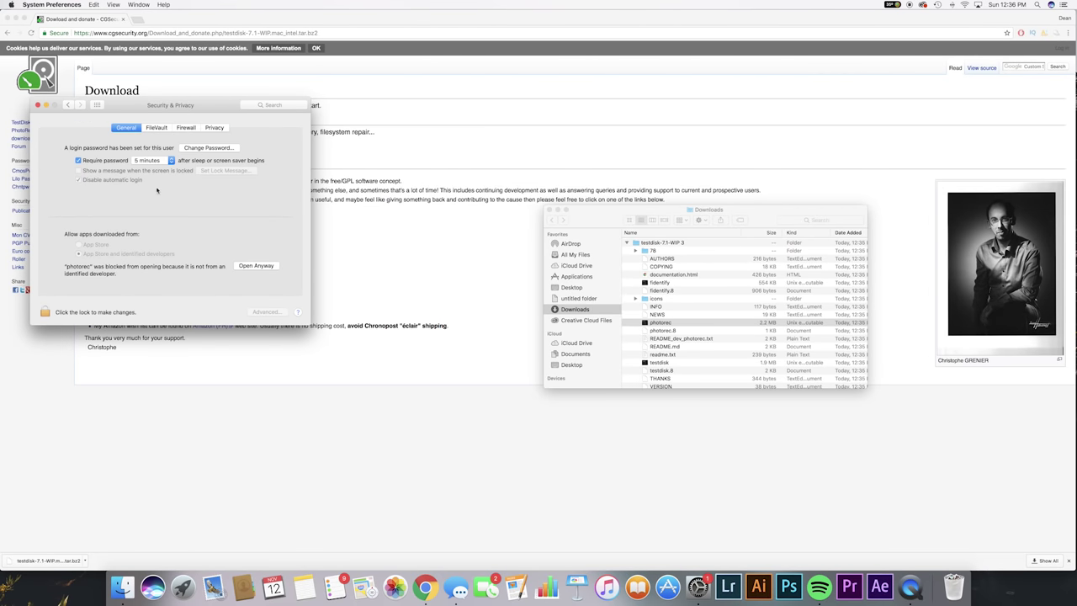
click(252, 266)
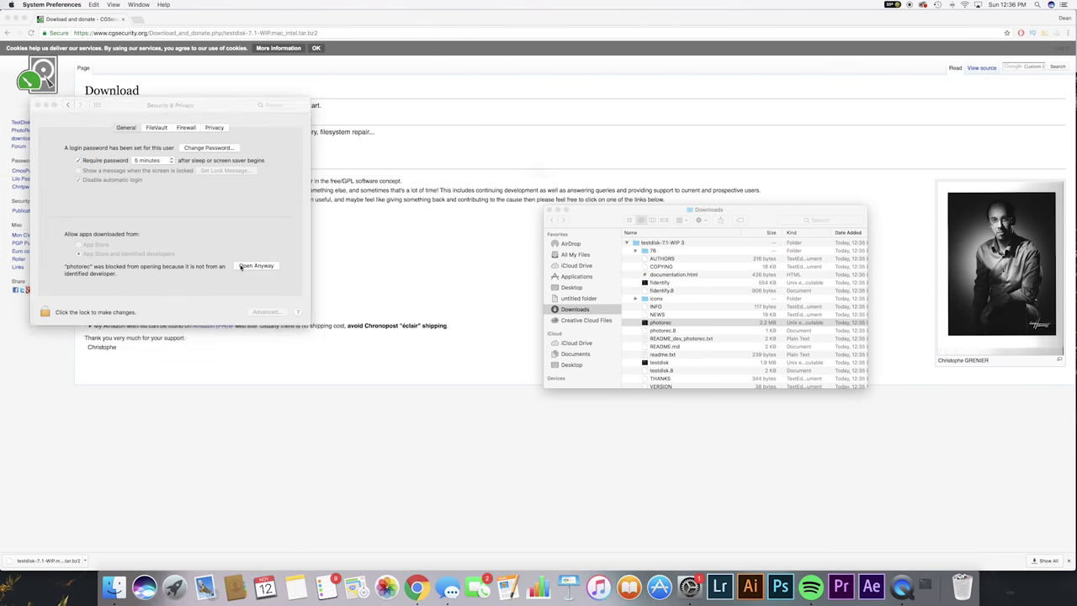
click(560, 201)
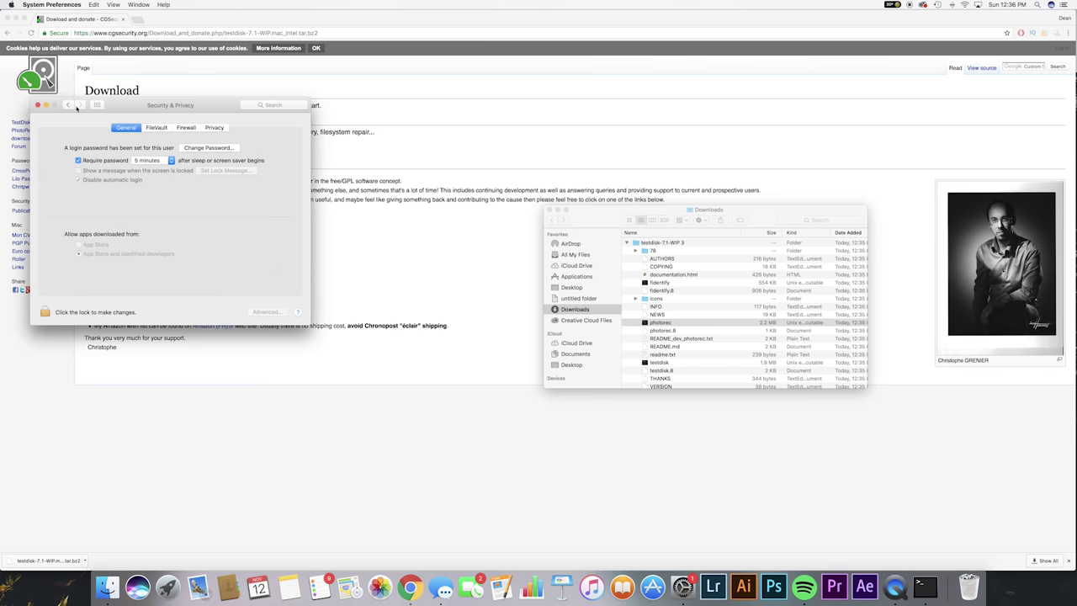
click(38, 105)
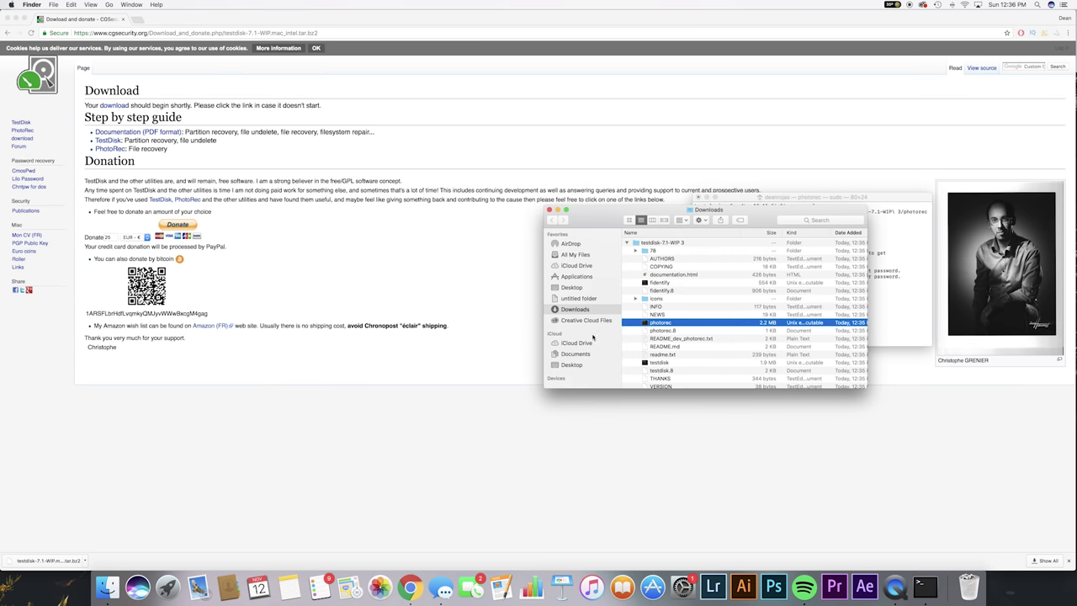
Reposition and enlarge the PhotoRec Terminal window to 87×28, highlighting the root privileges note
drag(756, 198, 333, 213)
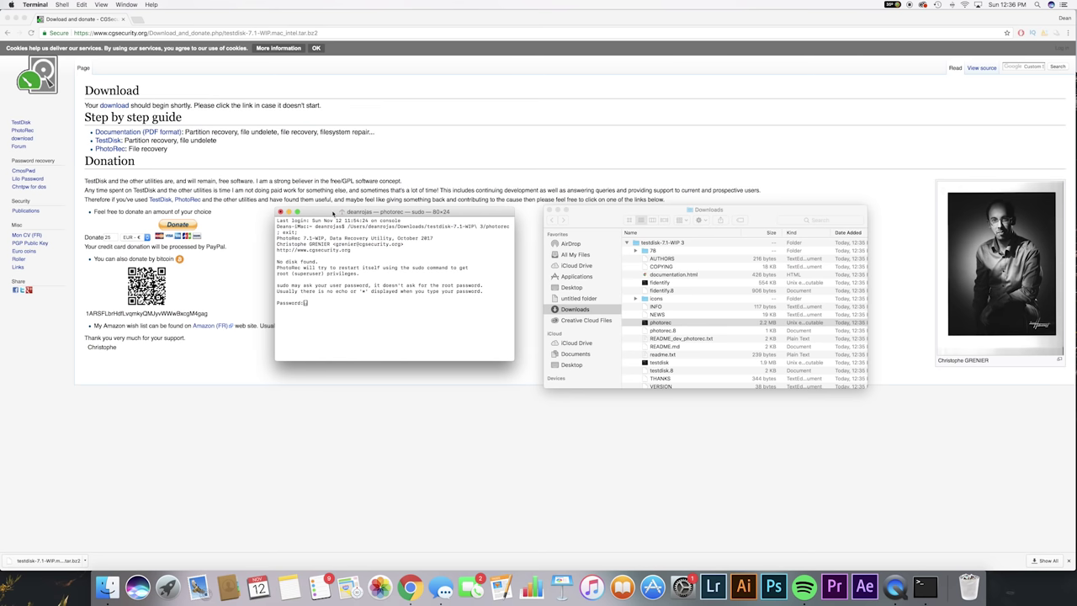
drag(319, 213, 321, 207)
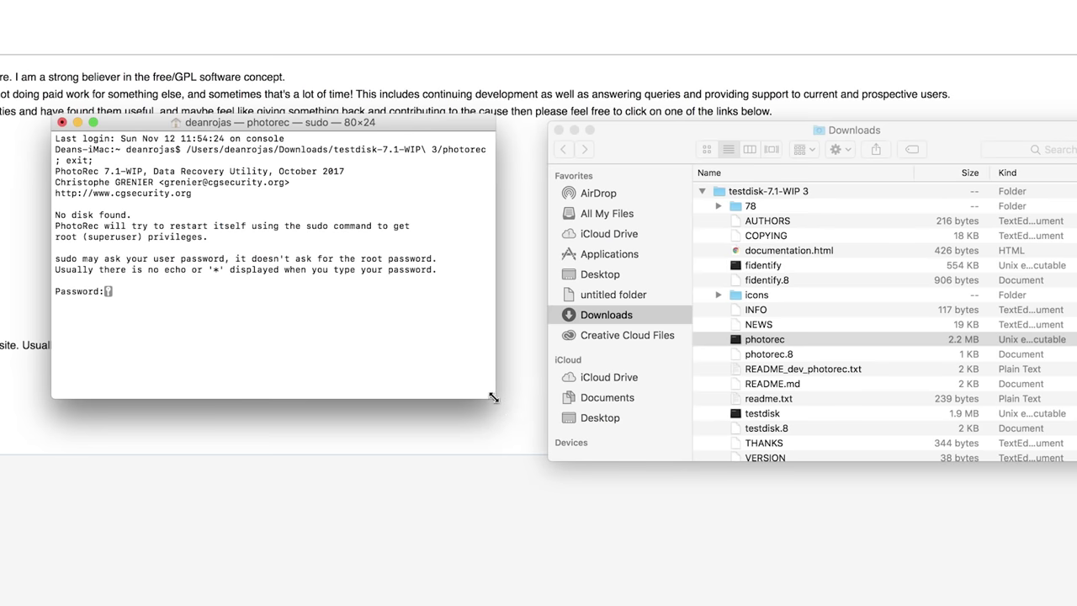
drag(515, 355, 533, 380)
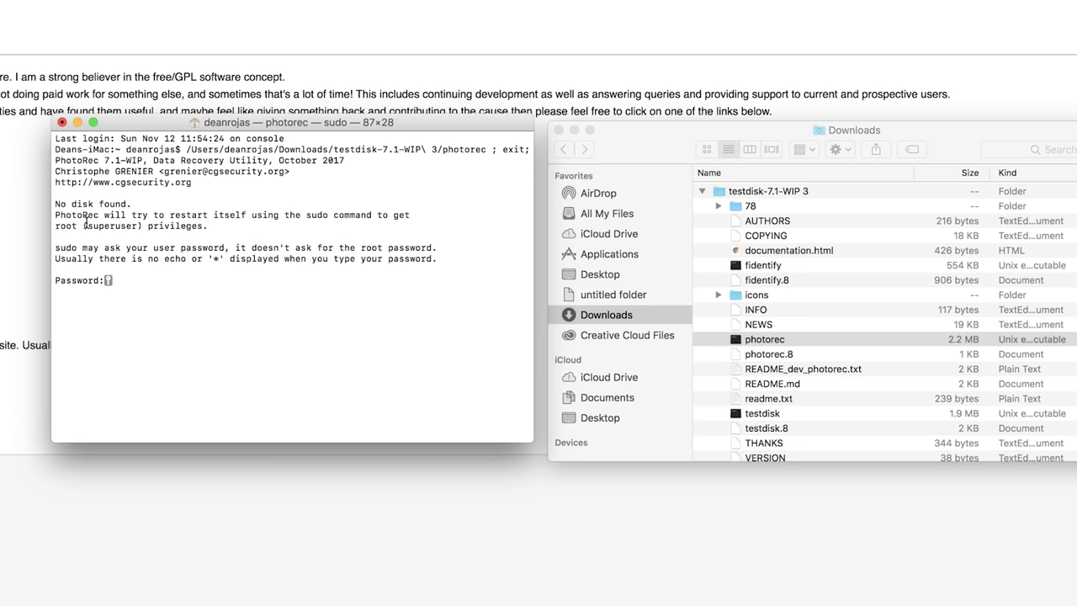
mouse_move(247, 215)
mouse_down()
mouse_move(367, 215)
mouse_move(377, 227)
mouse_move(244, 229)
mouse_up()
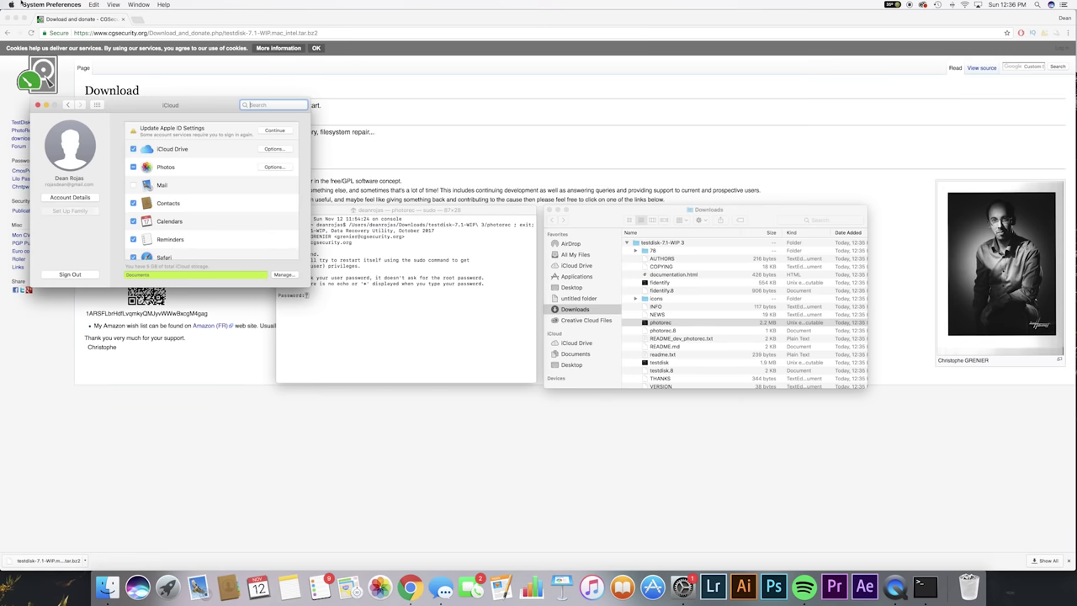
Unlock Users & Groups Login Options with the admin password and launch Directory Utility via Join…
click(68, 104)
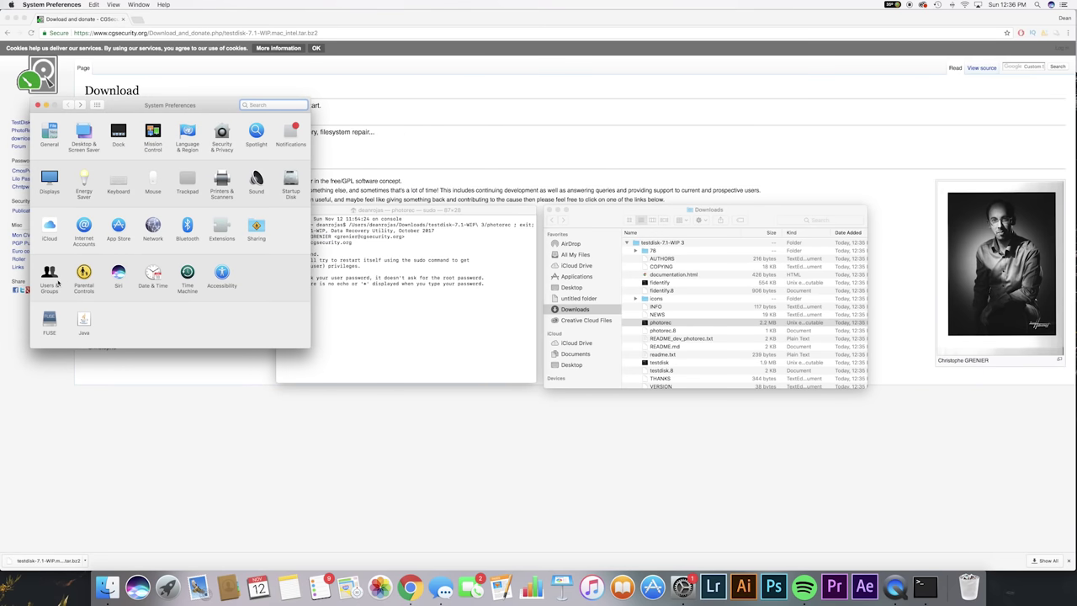
click(49, 274)
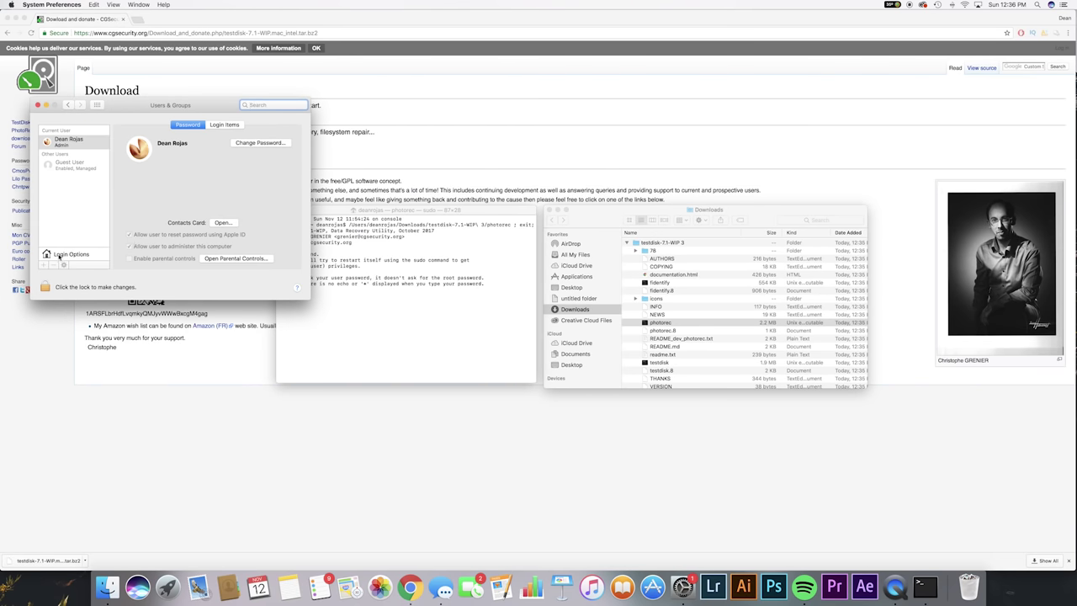
click(68, 254)
click(44, 287)
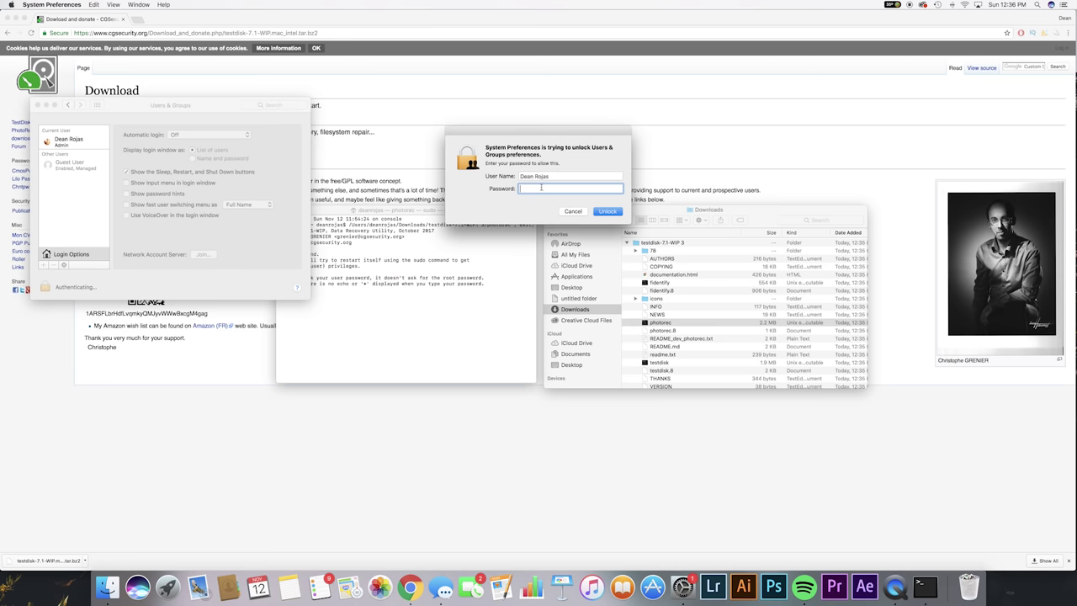
text(••••)
key(Return)
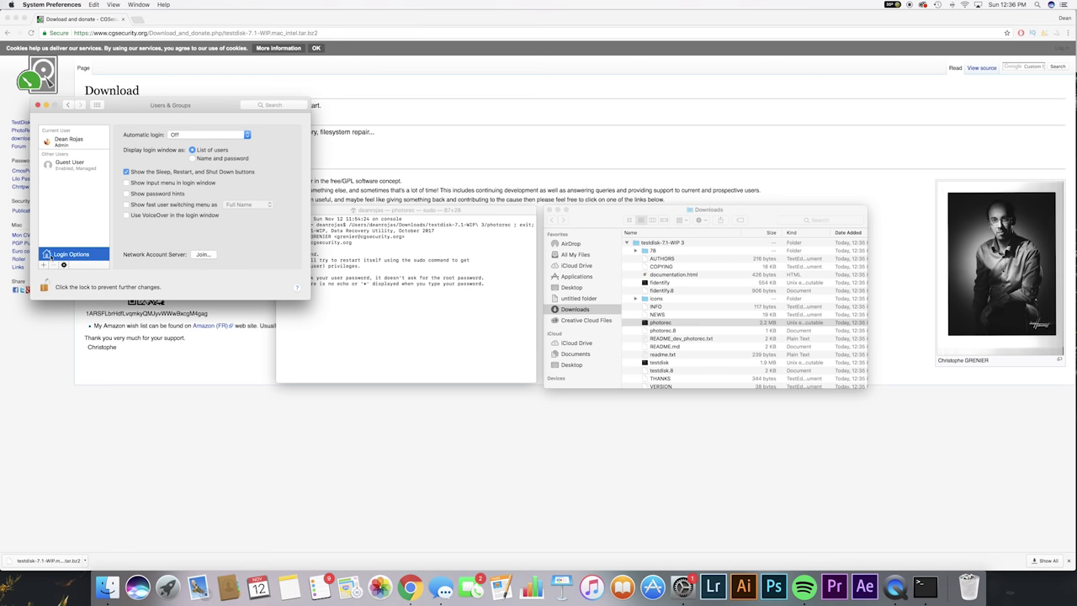
click(202, 254)
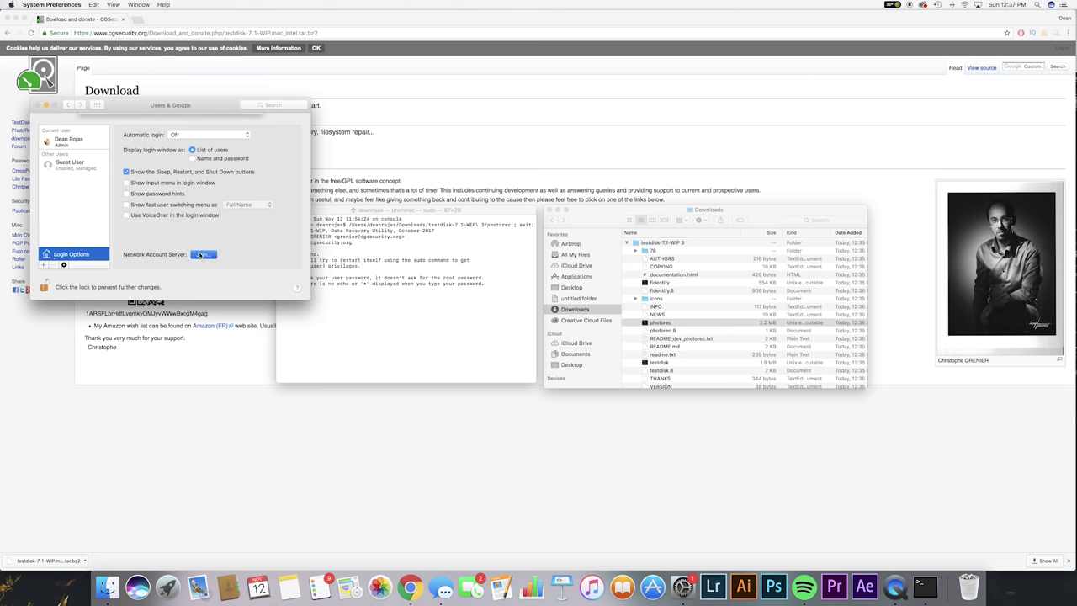
click(123, 155)
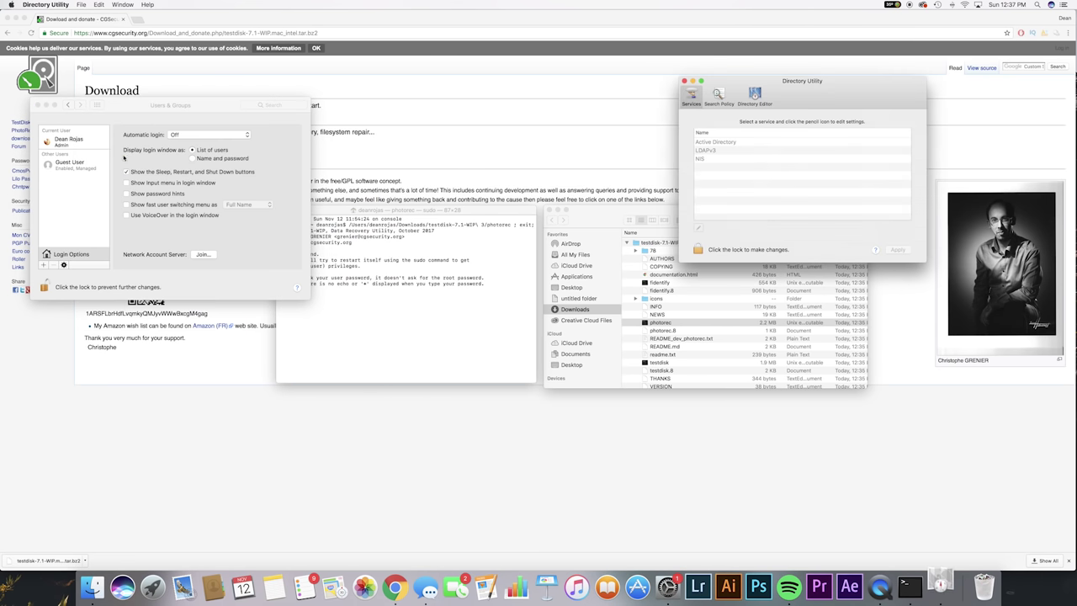
Unlock Directory Utility with the administrator password
drag(776, 82, 454, 79)
click(374, 247)
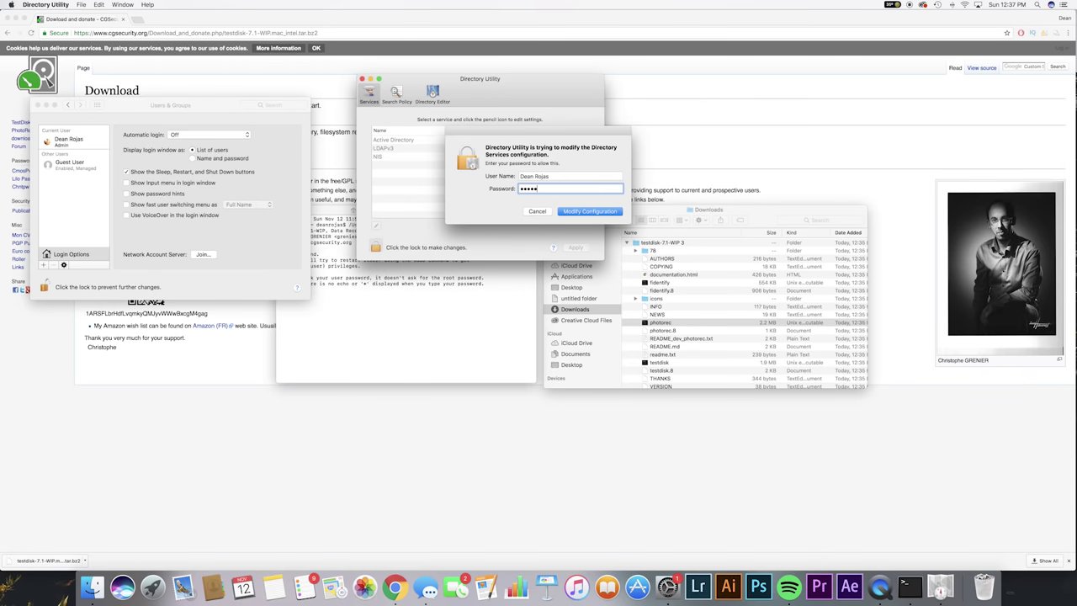
key(Return)
Enable the root user with a new verified password, then close Directory Utility
click(98, 4)
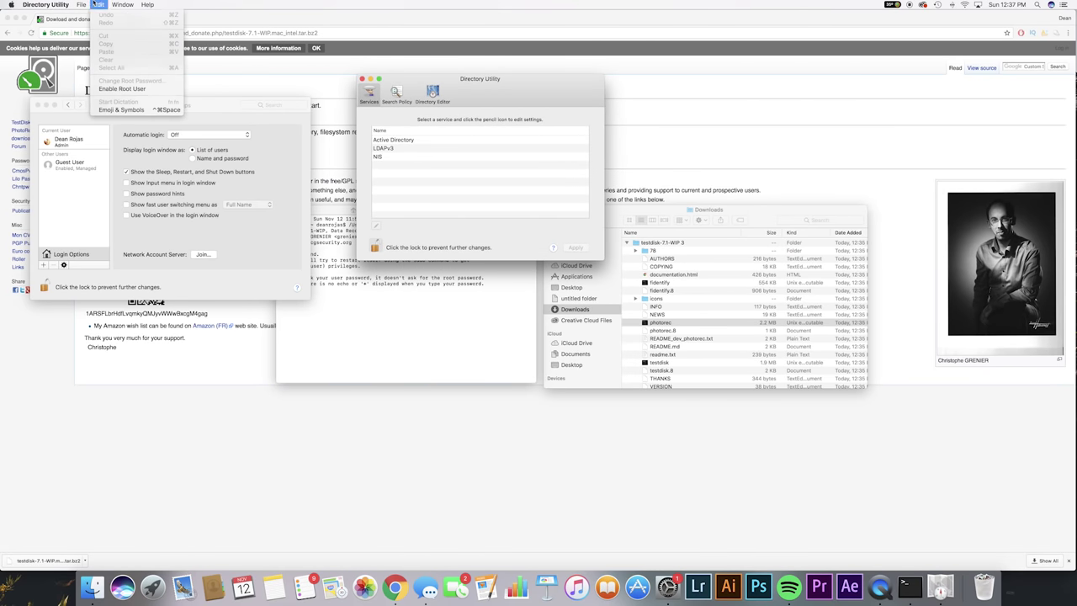
click(110, 90)
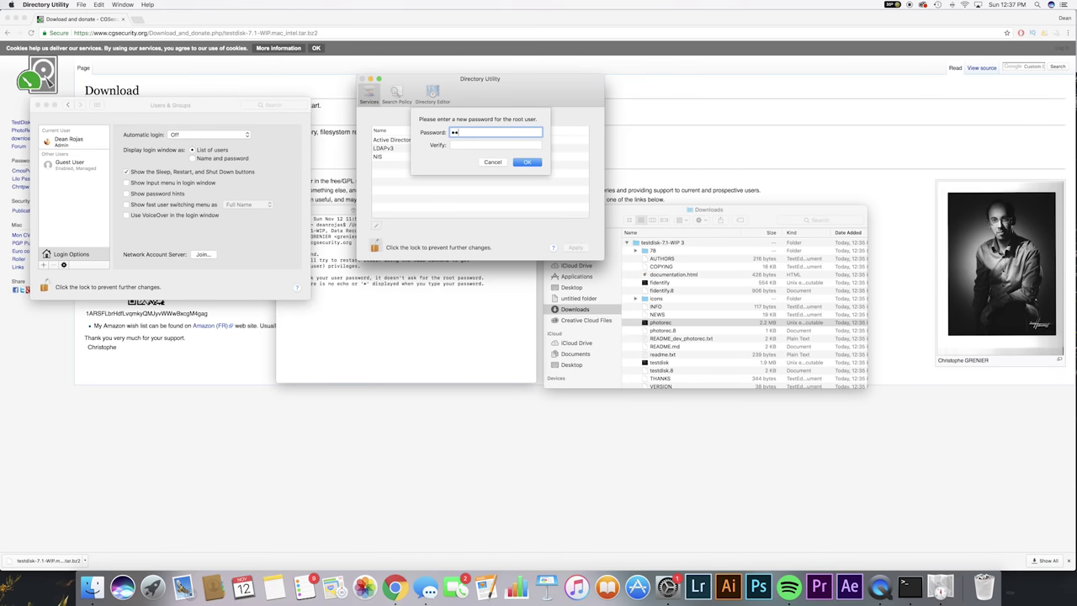
key(Tab)
text(••)
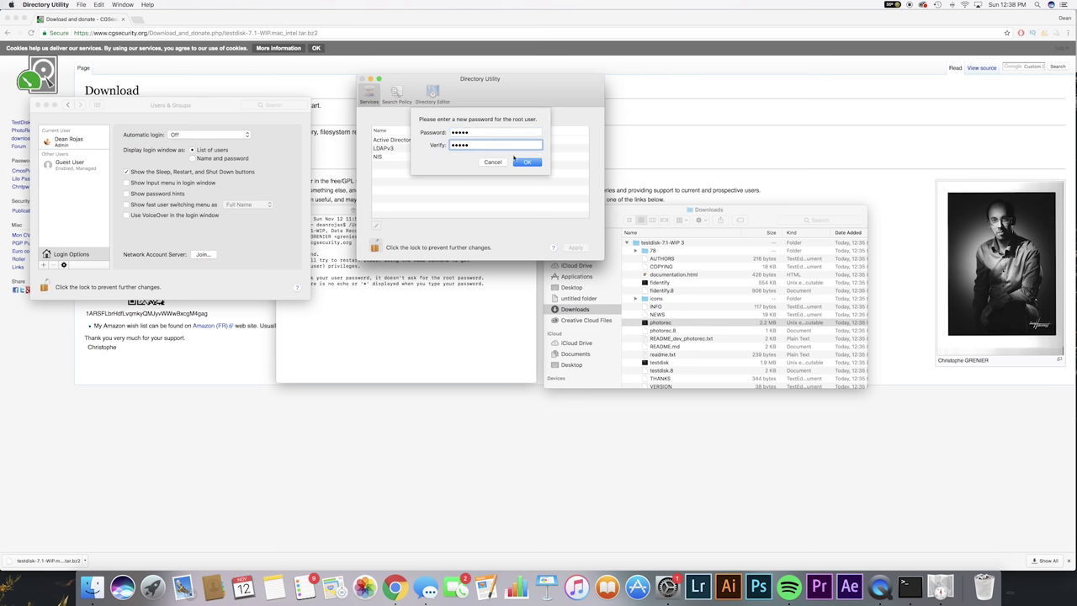
click(538, 163)
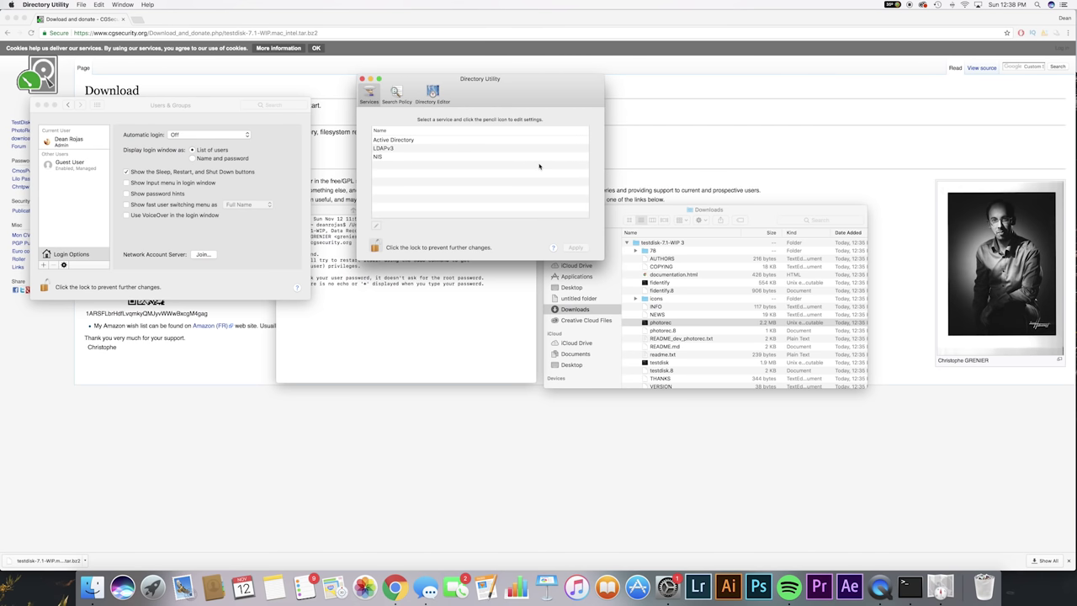
click(362, 78)
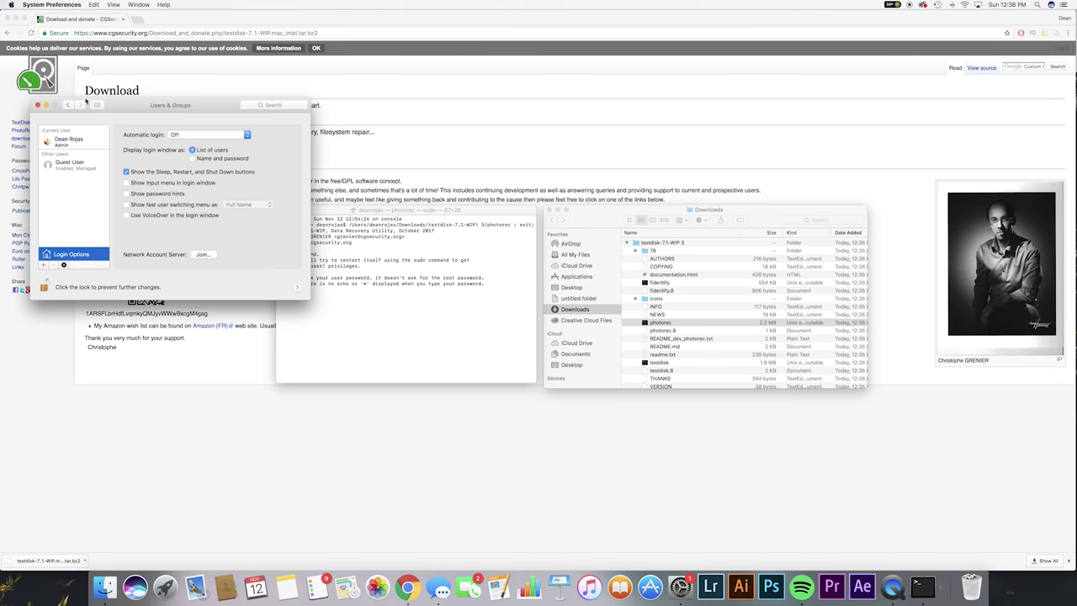
Close Users & Groups, log out, and enter root as the name under Other…
click(37, 104)
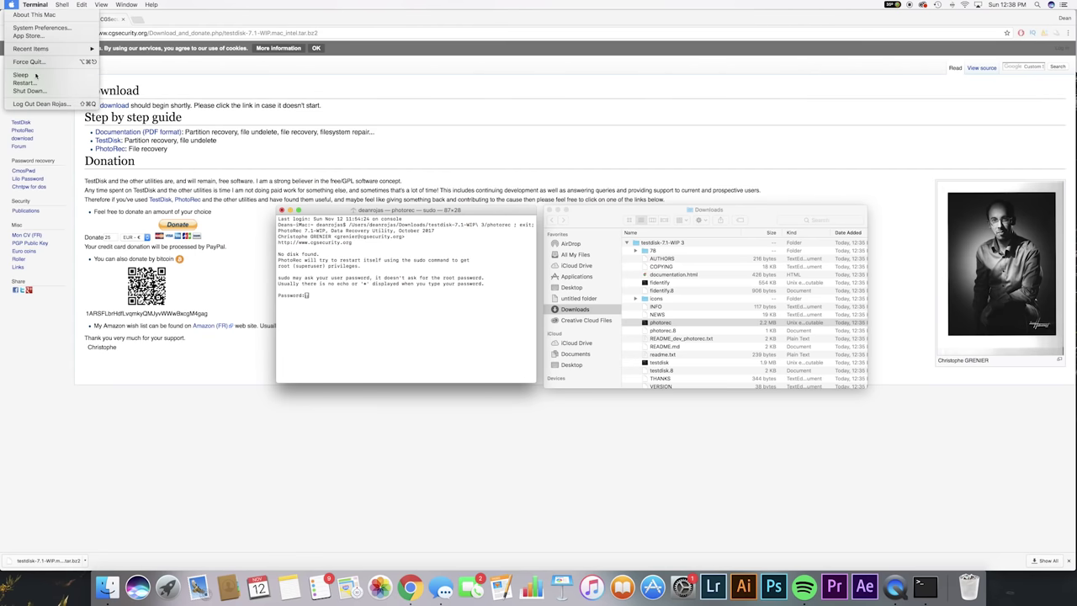
click(38, 104)
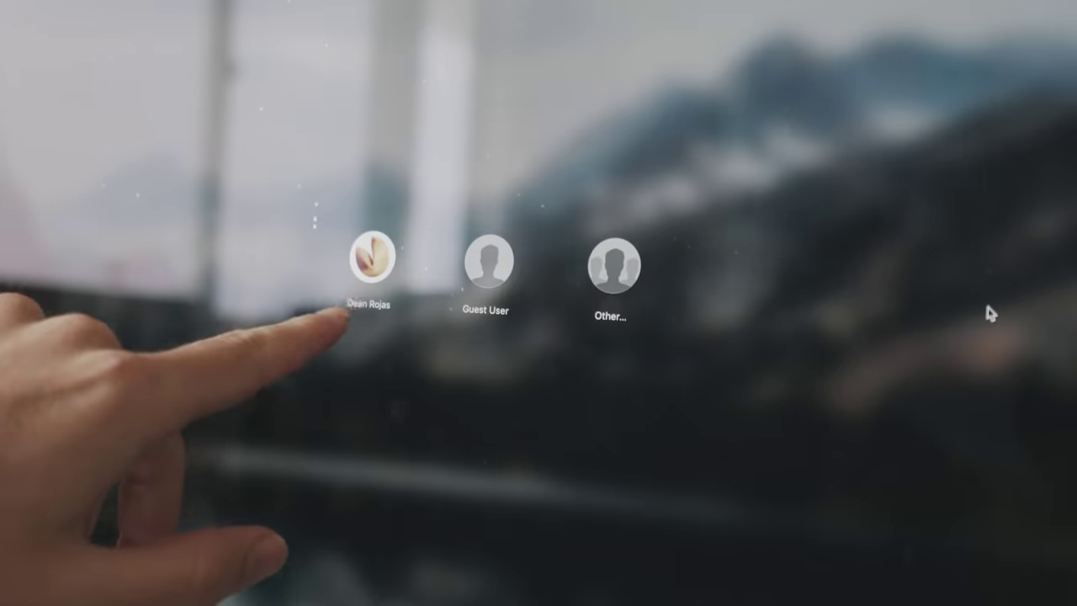
click(617, 280)
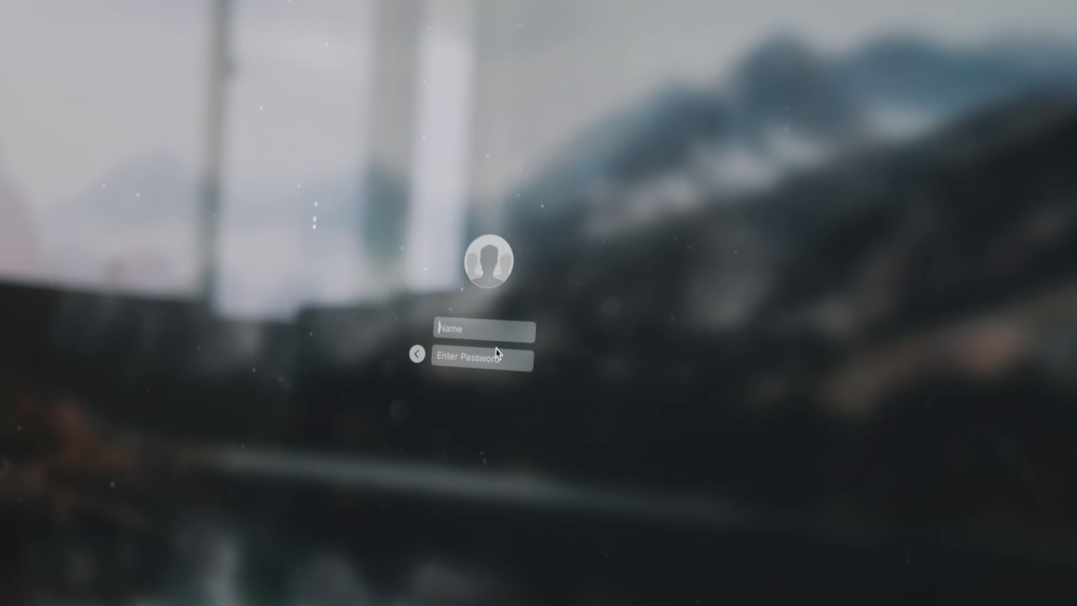
text(root)
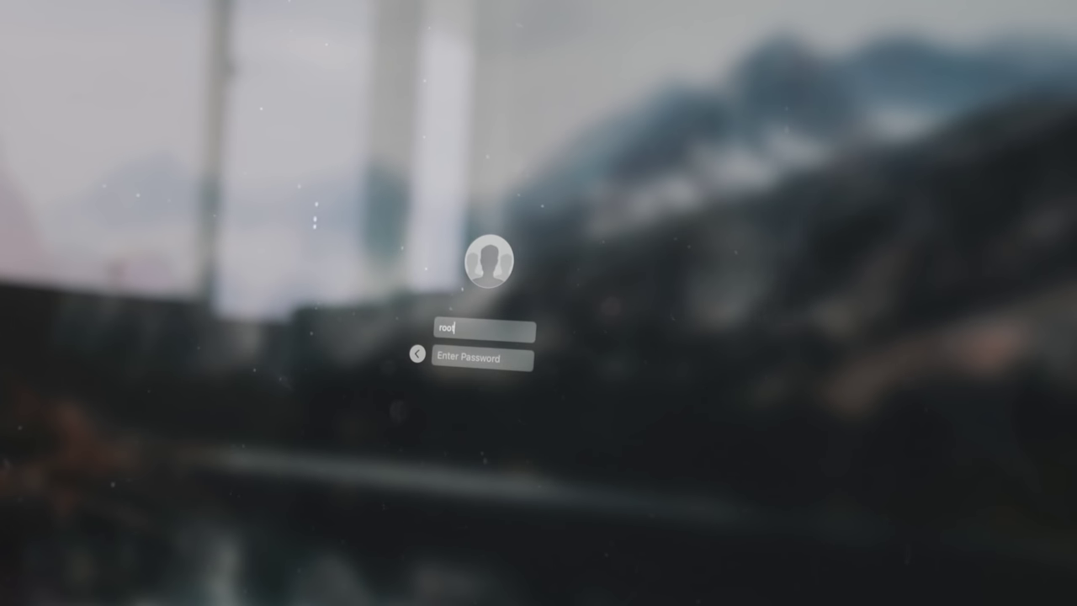
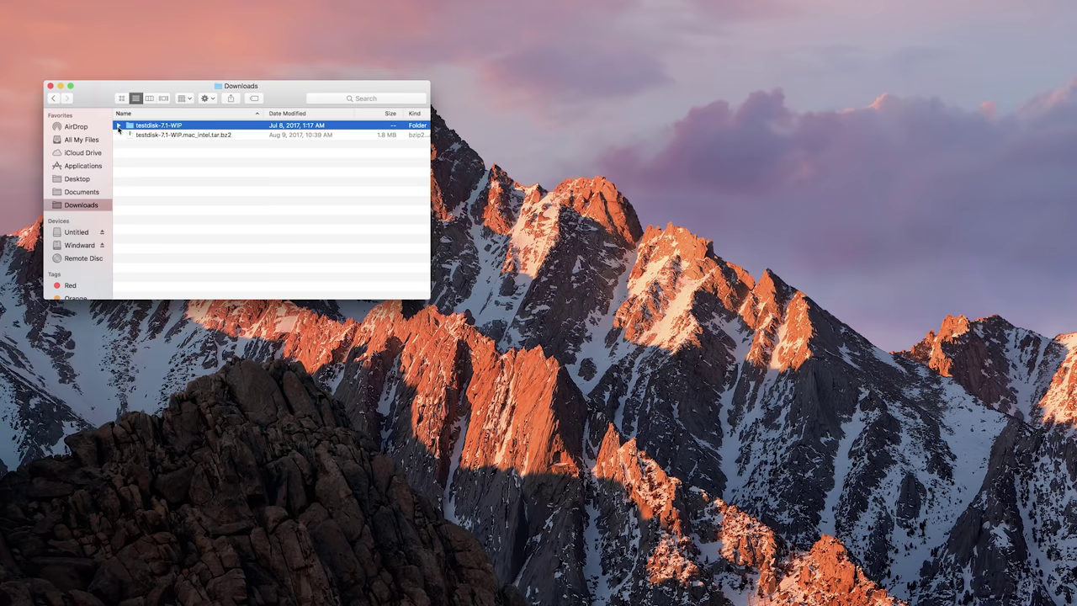
Launch photorec from testdisk-7.1-WIP, enlarge its Terminal window, and decline the previous session
click(119, 127)
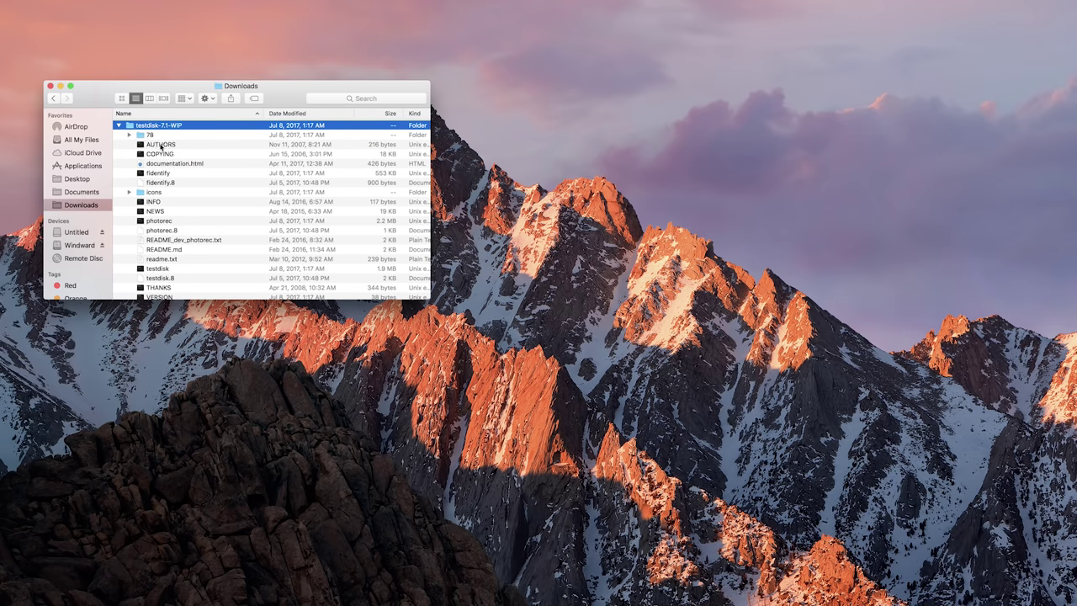
scroll(220, 181, down, 1)
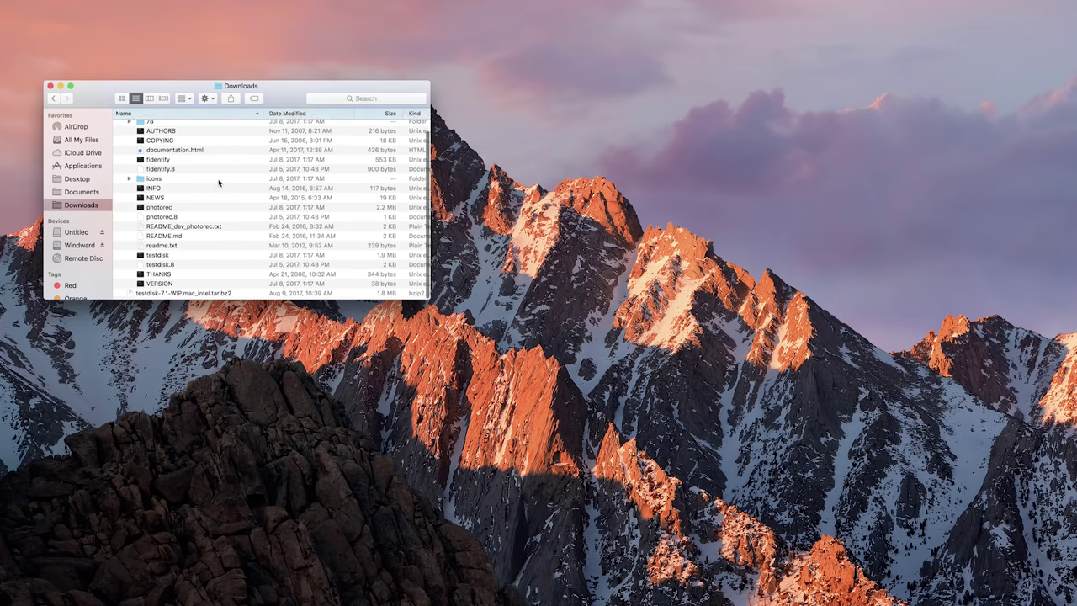
double_click(160, 209)
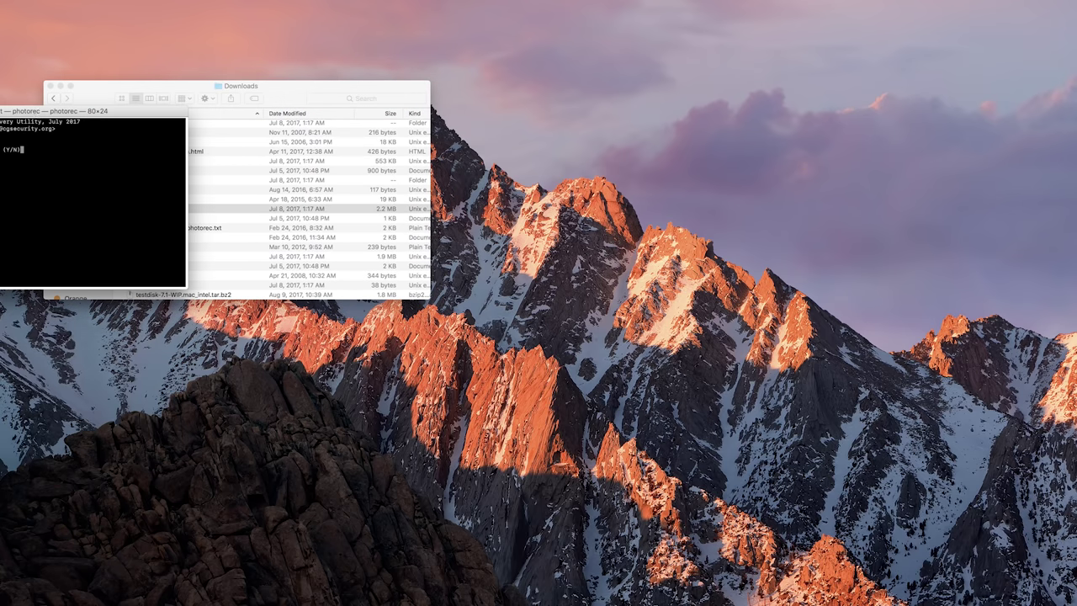
drag(50, 110, 599, 90)
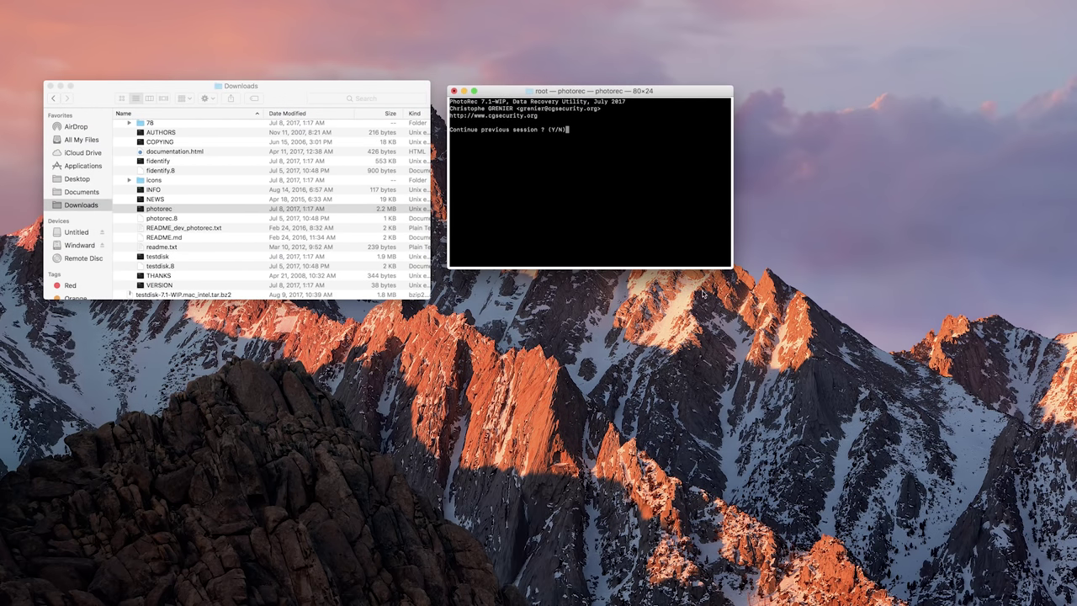
drag(732, 266, 836, 317)
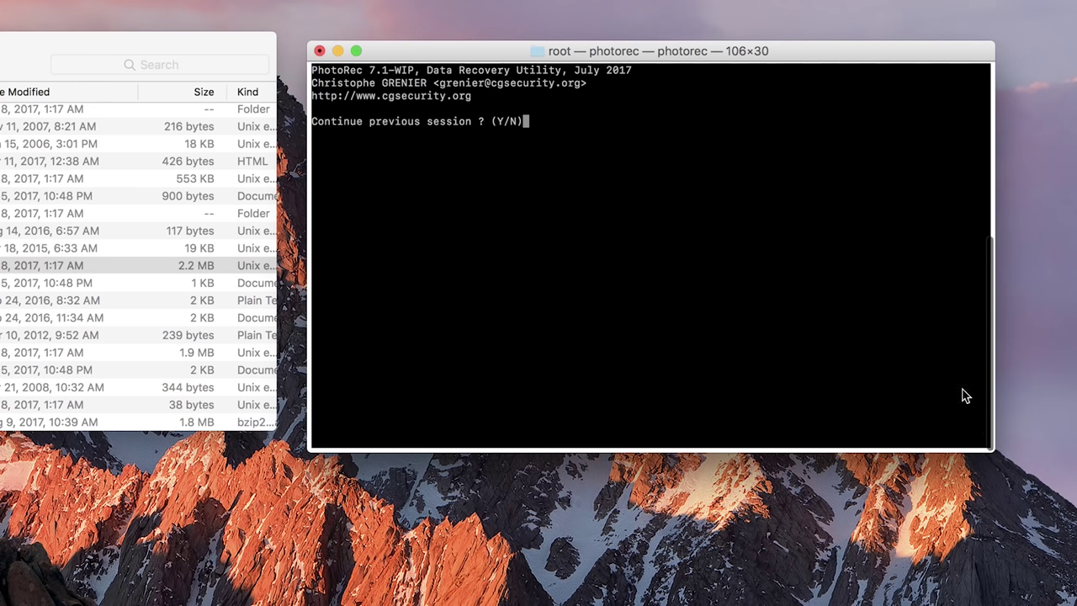
key(n)
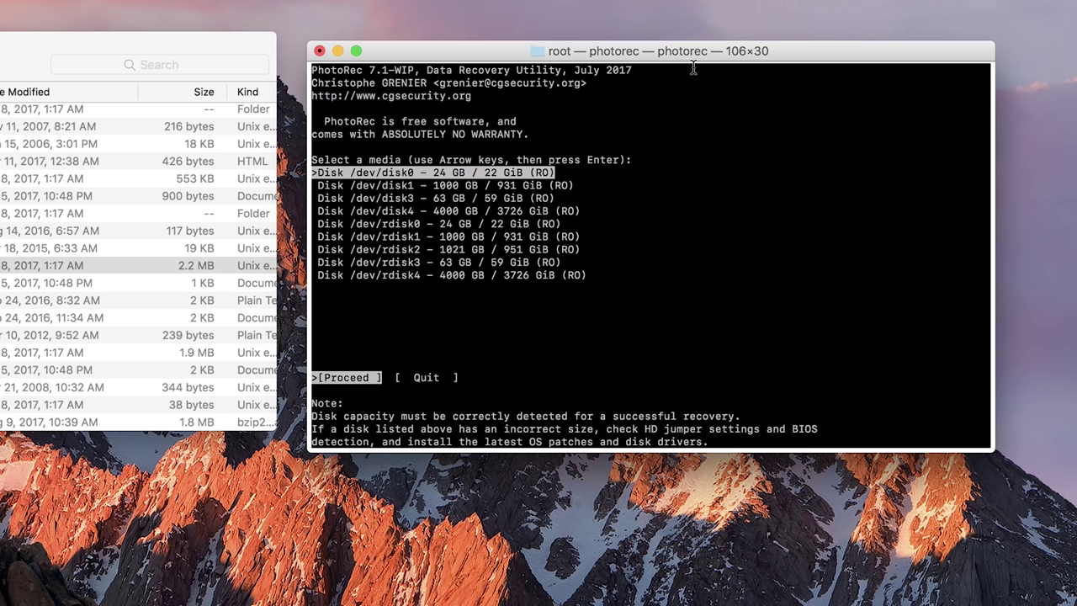
Highlight the 63 GB /dev/disk3 memory card in PhotoRec's disk list
key(Down)
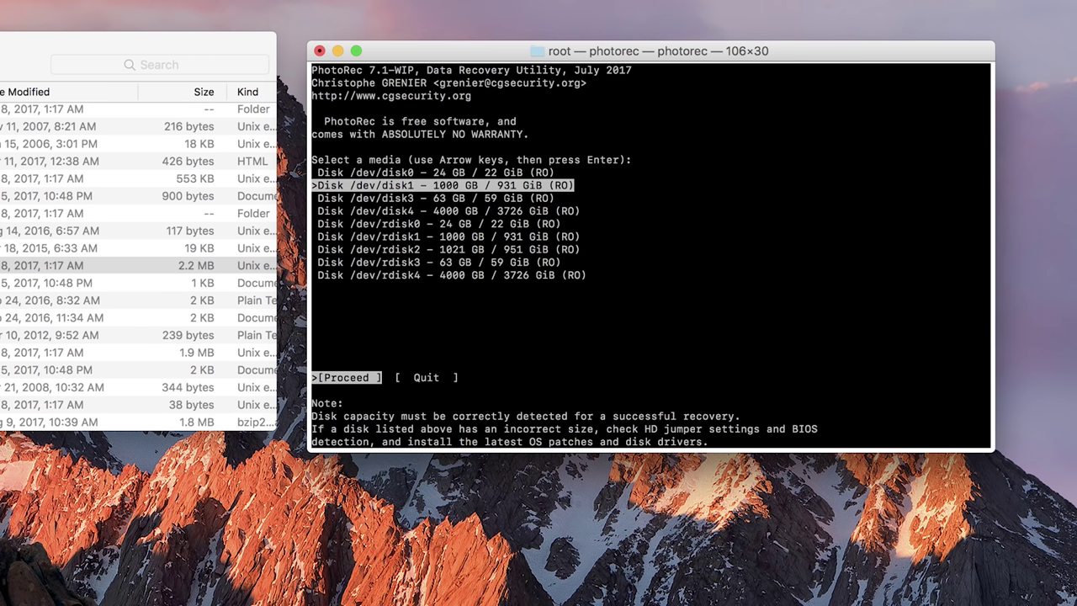
key(Down)
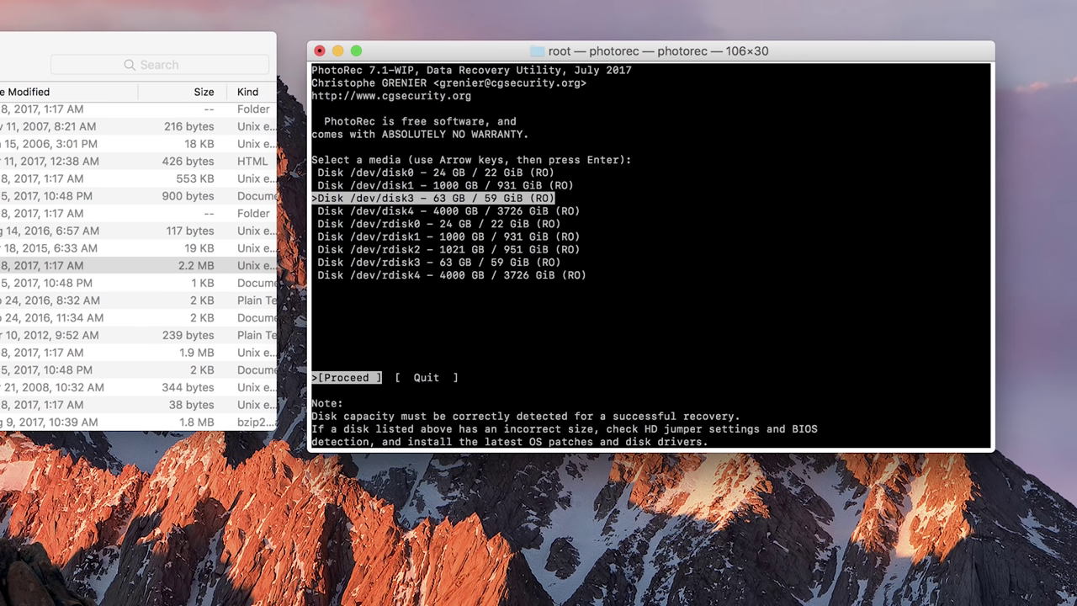
key(Down)
key(Down)
key(Down)
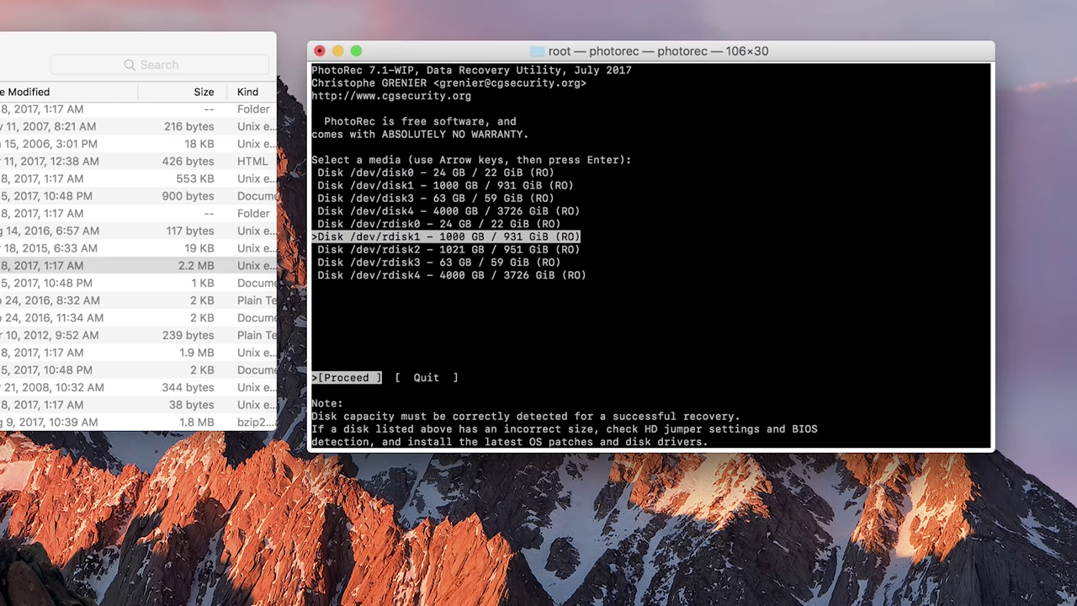
key(Up)
key(Up)
key(Up)
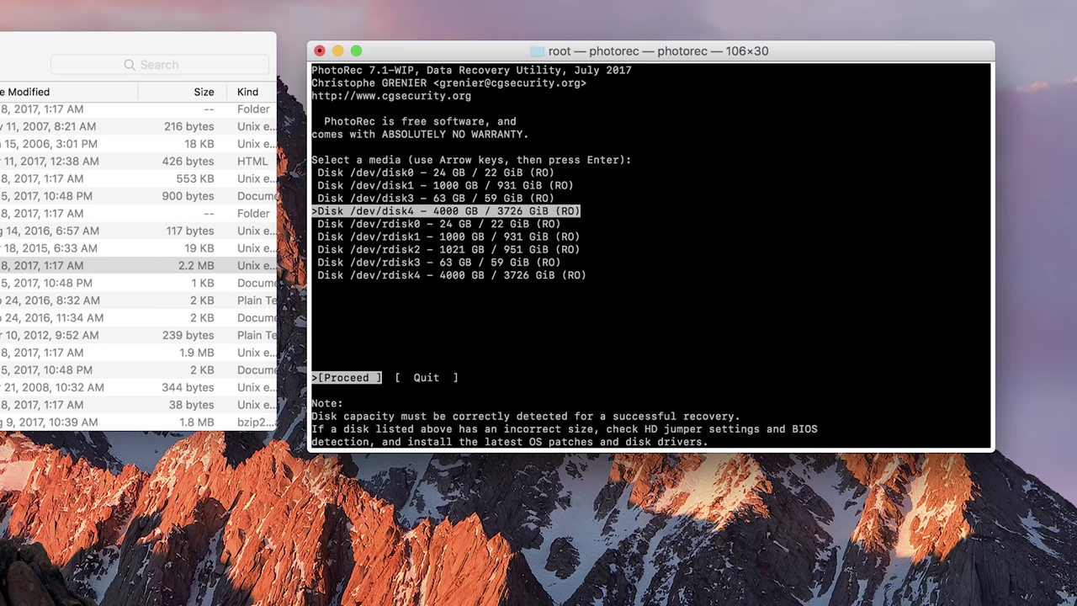
key(Up)
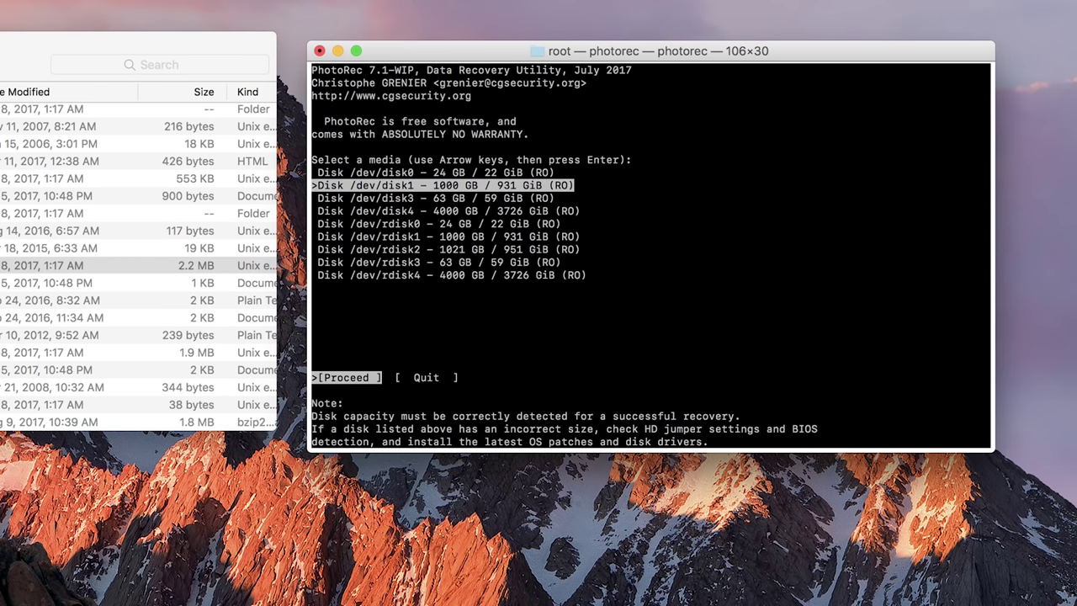
key(Down)
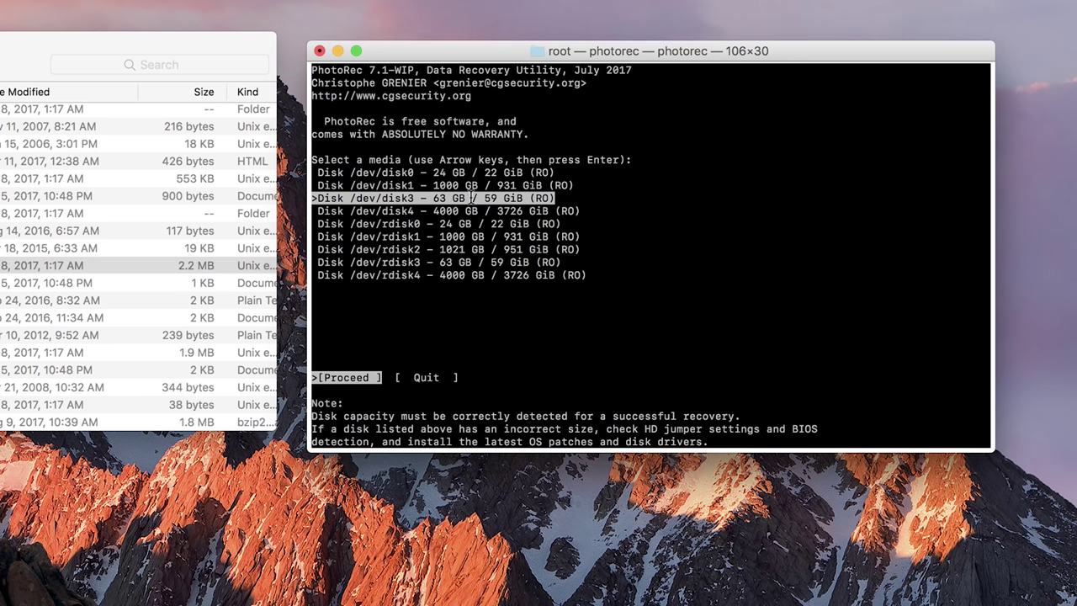
Search /dev/disk3's NTFS partition with the Other filesystem type across the Whole partition
key(Return)
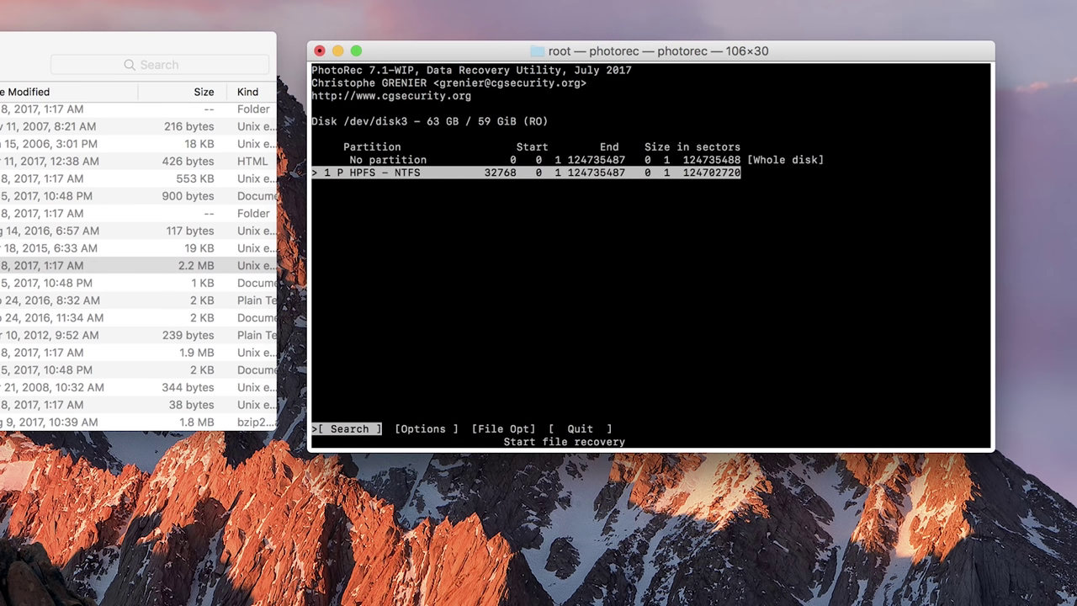
key(Return)
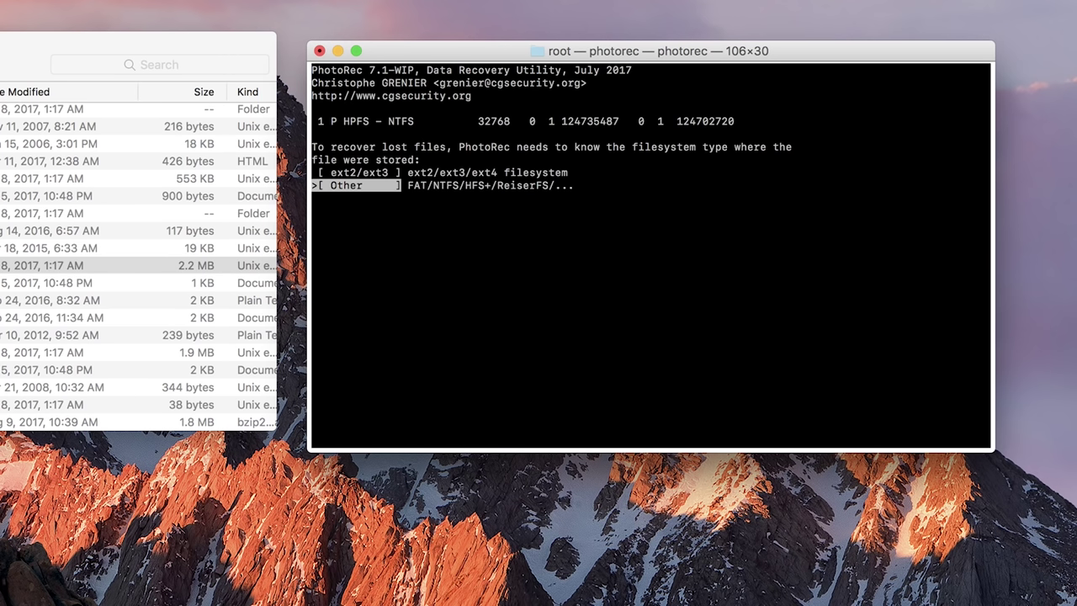
key(Return)
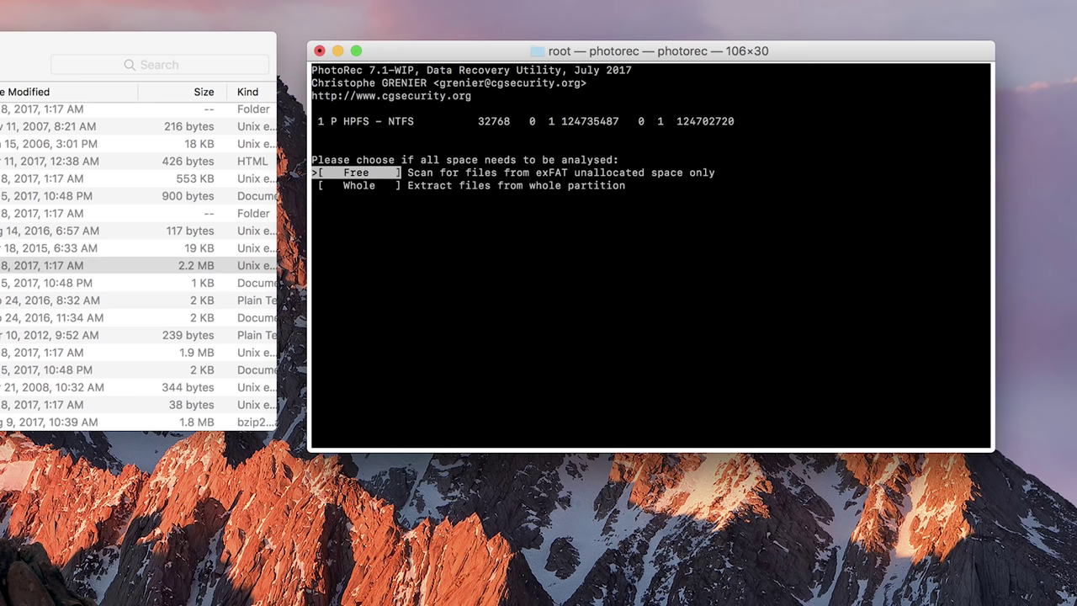
key(Down)
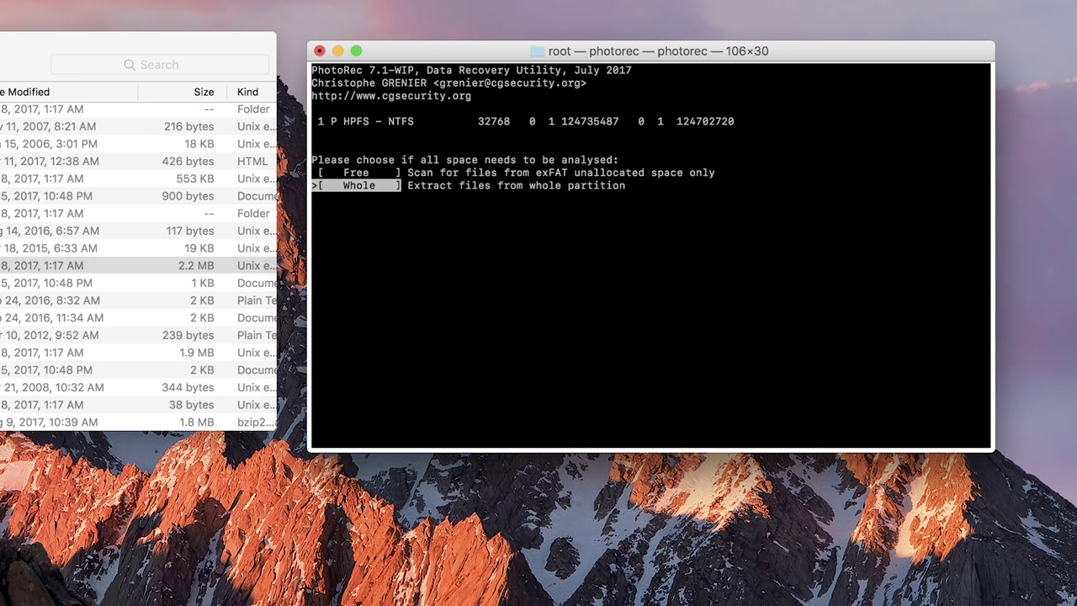
key(Return)
Choose Documents/recup_dir.1 as the destination and start the recovery
key(Down)
key(Down)
key(Down)
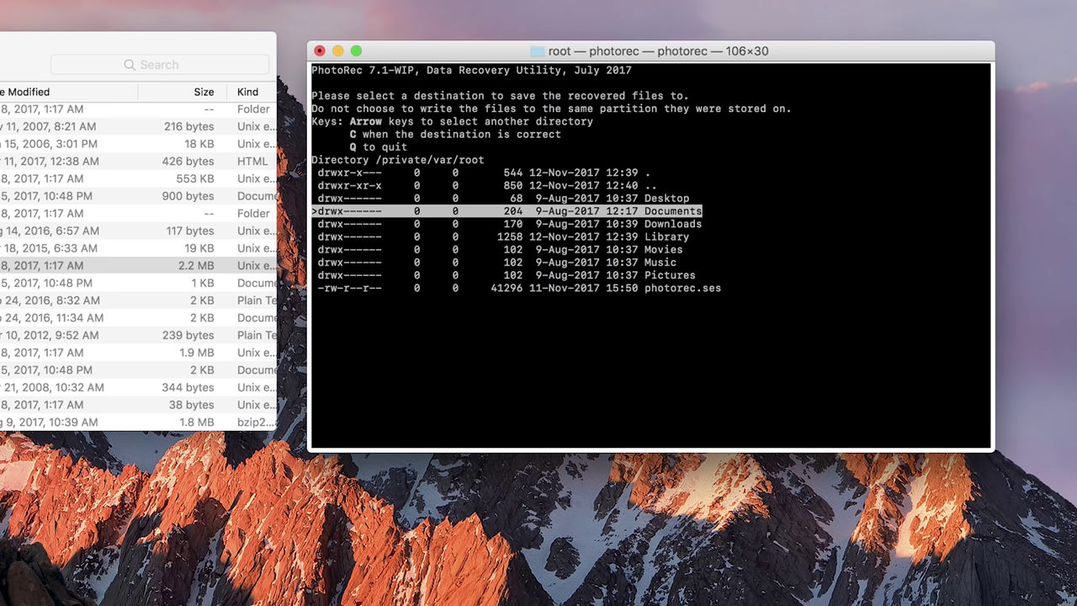
key(Right)
key(Down)
key(Down)
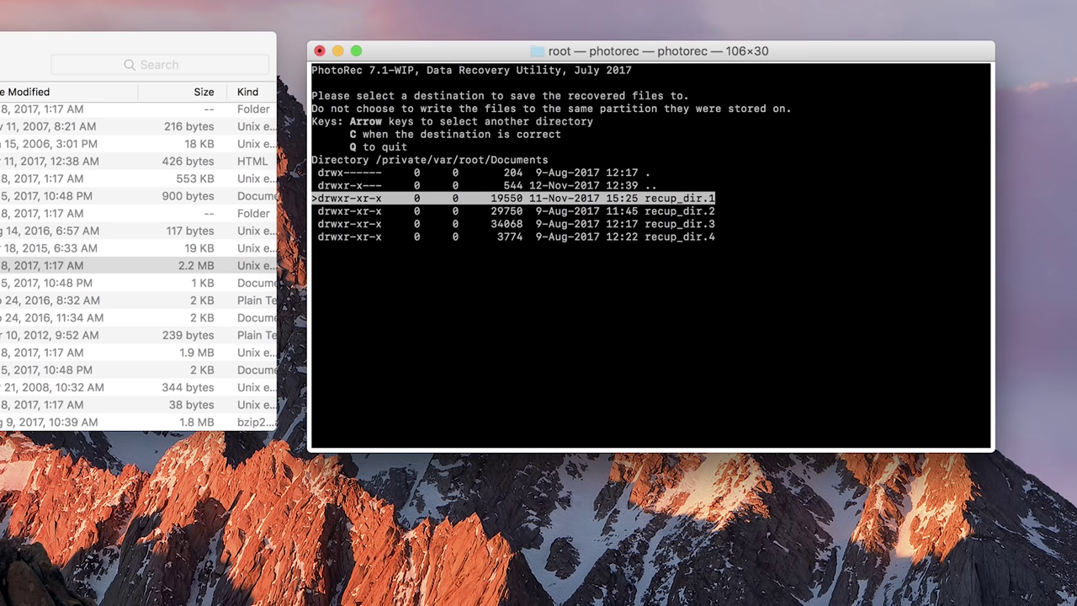
key(Up)
key(Down)
key(Right)
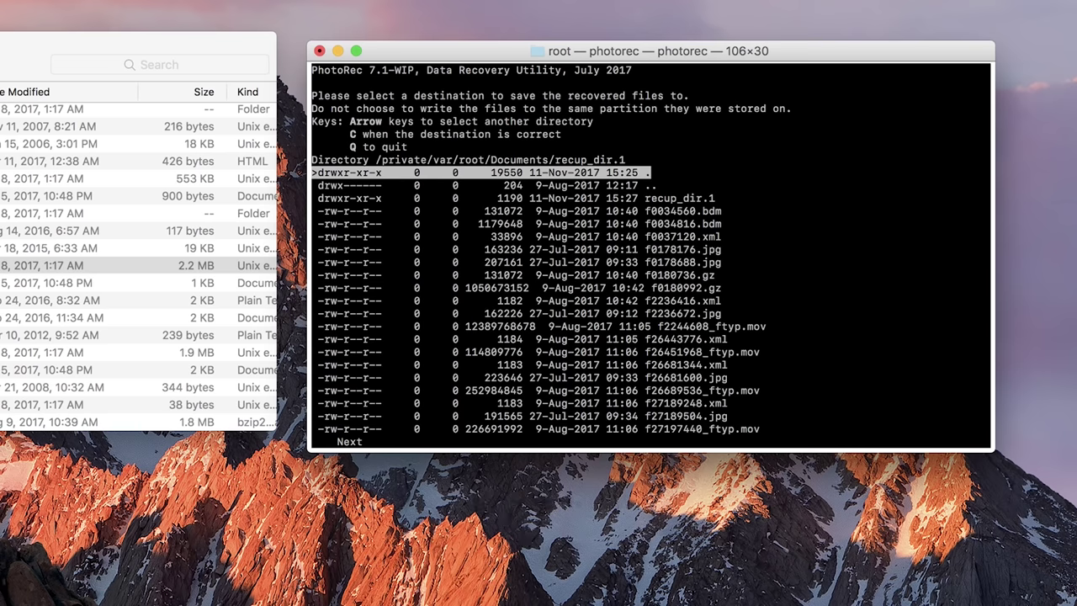
key(c)
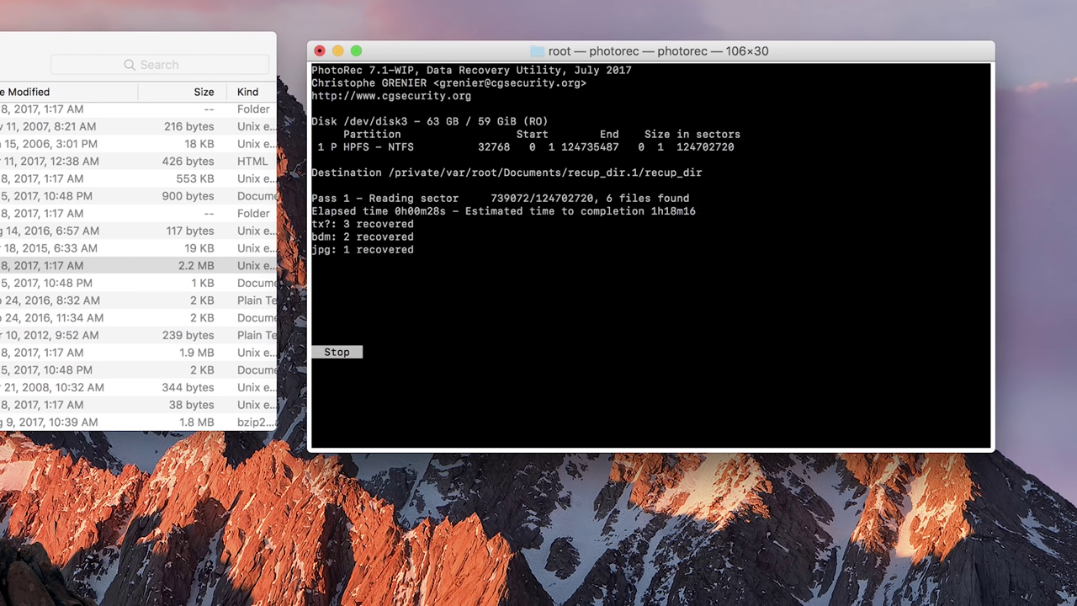
Abort the recovery with 6 files saved, then select recup_dir.1 in Finder
key(Return)
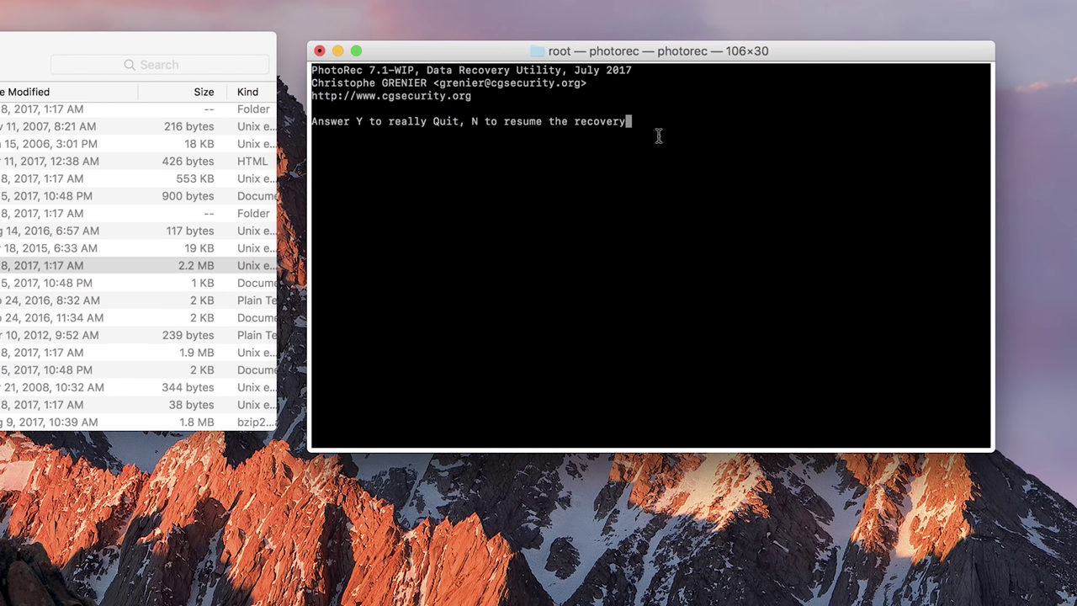
key(y)
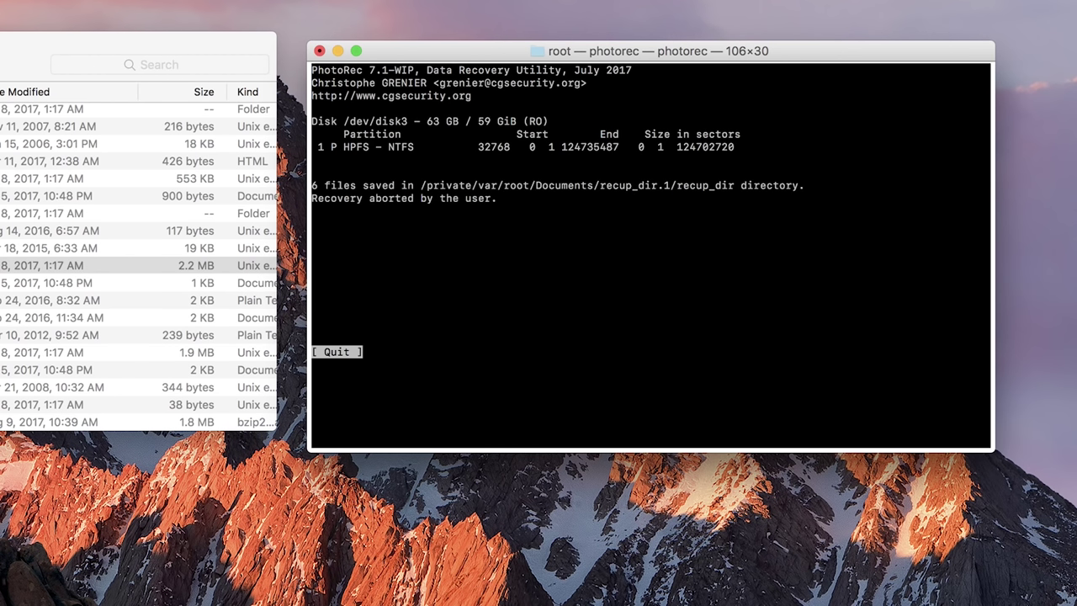
click(296, 115)
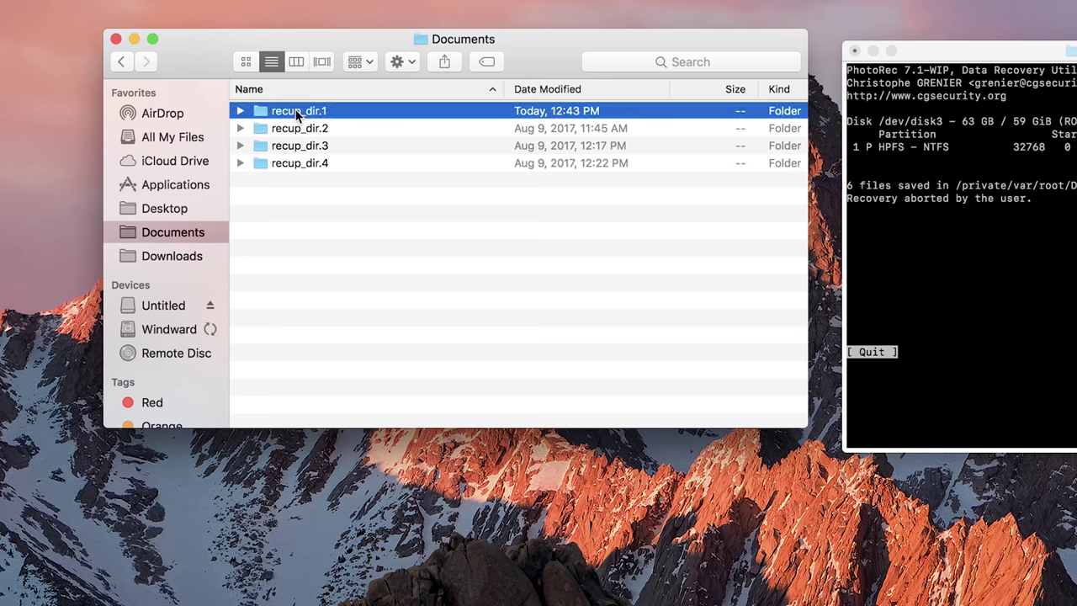
click(240, 111)
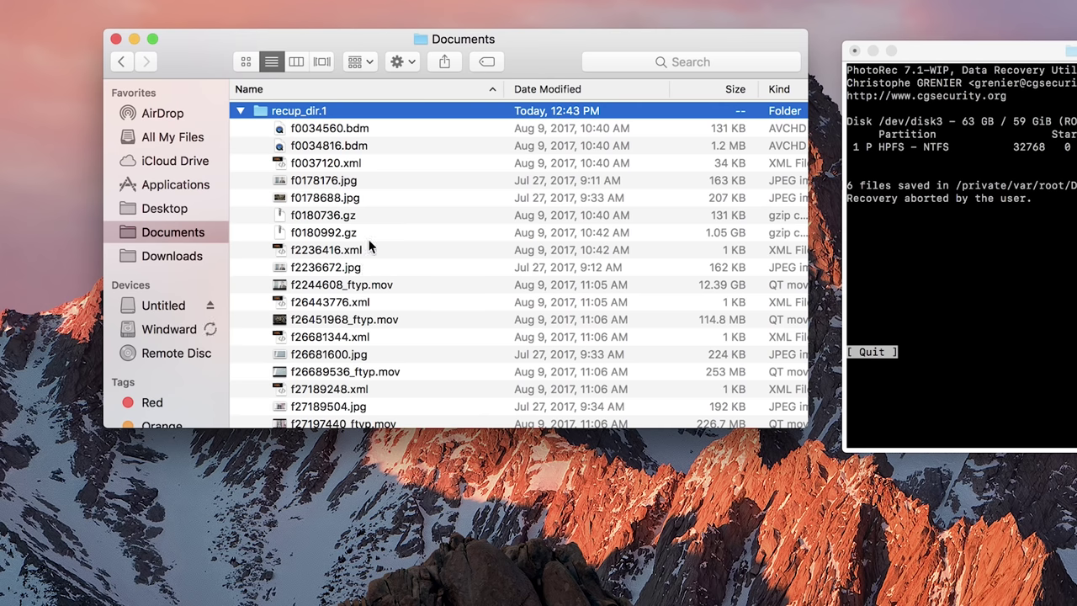
click(319, 359)
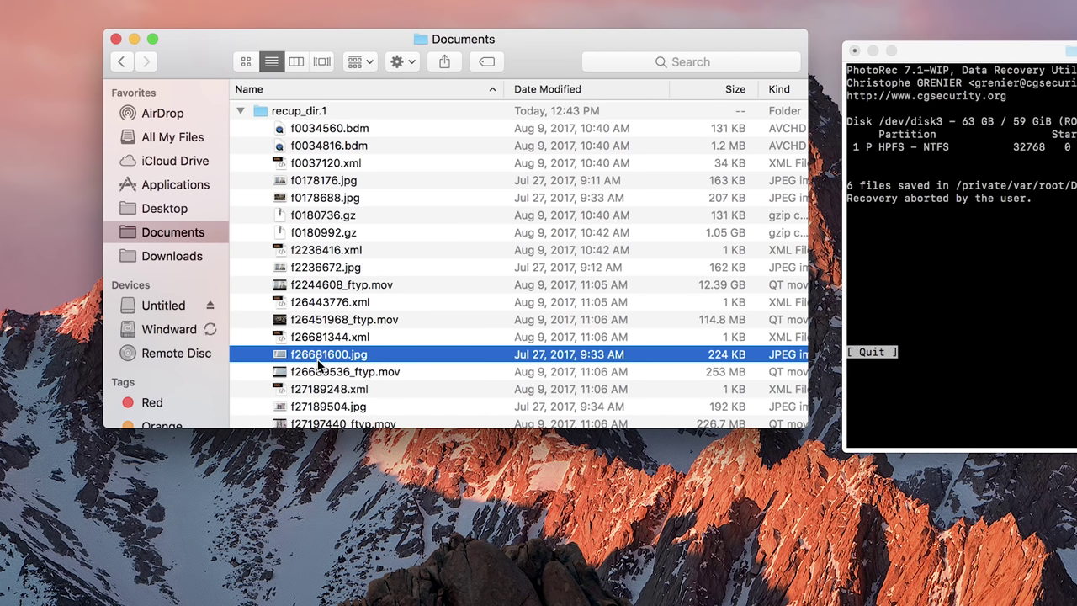
click(328, 375)
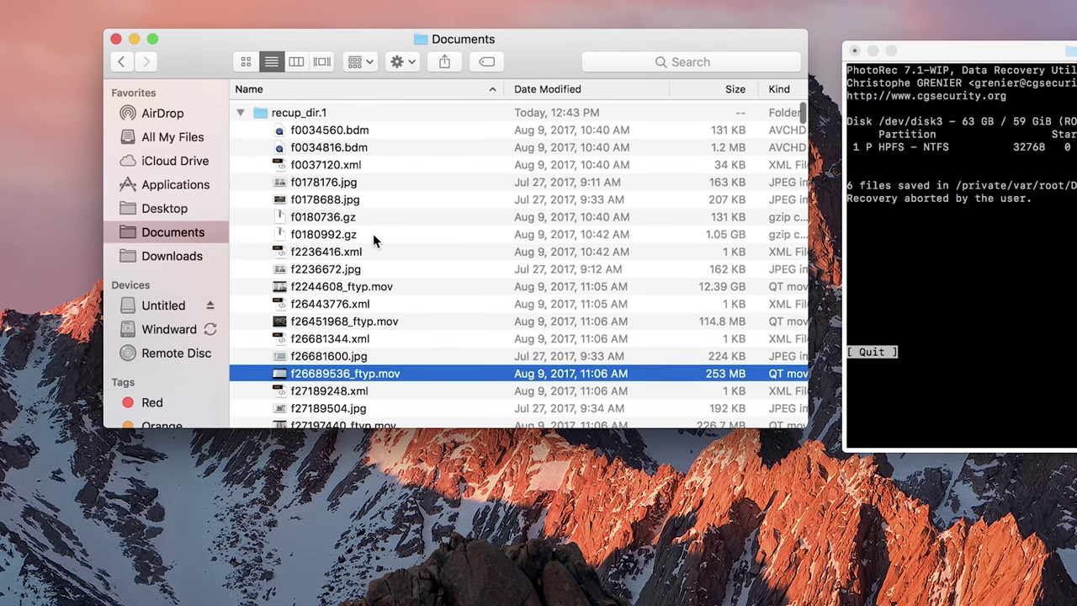
scroll(373, 233, down, 15)
scroll(373, 233, down, 15)
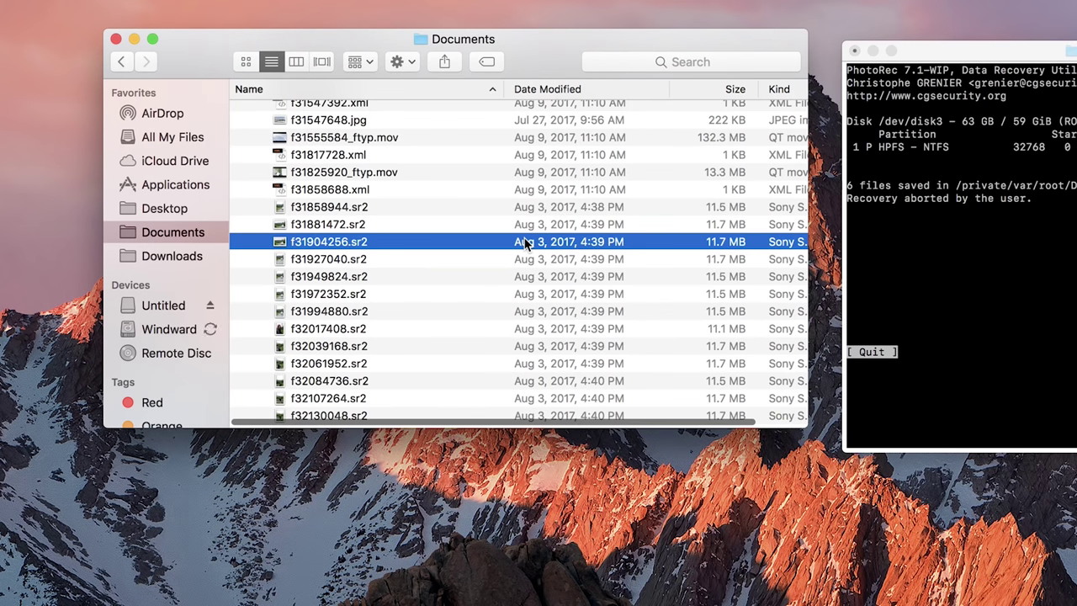
scroll(526, 243, right, 3)
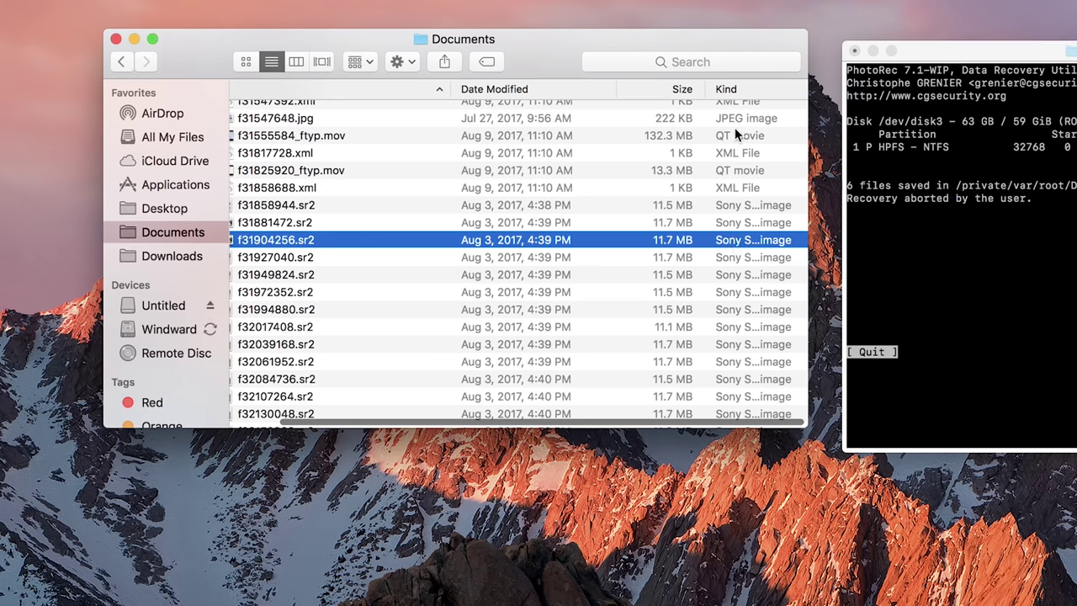
scroll(636, 254, left, 3)
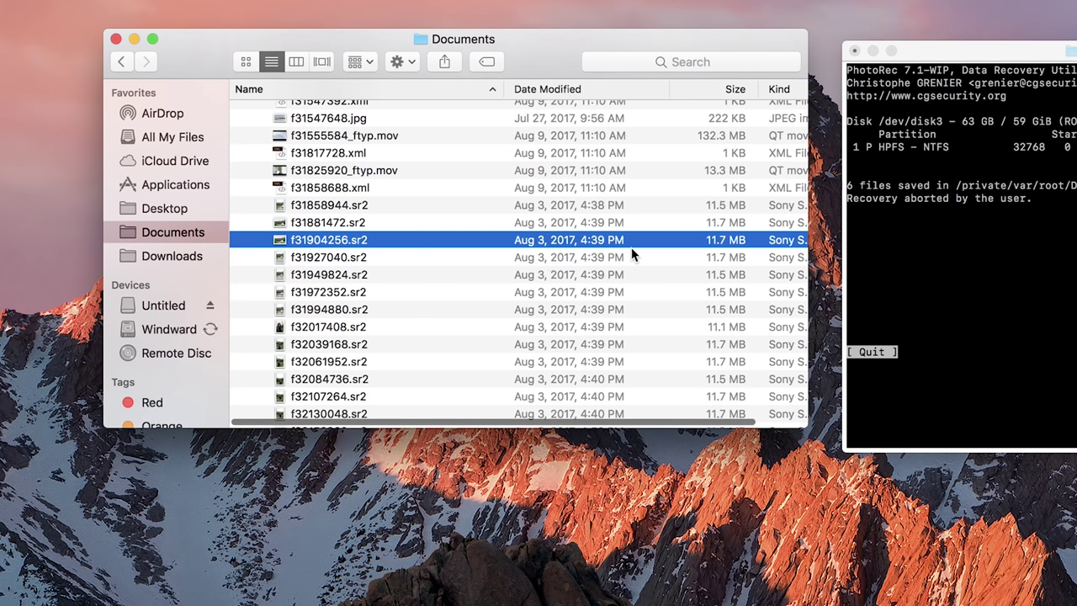
double_click(353, 263)
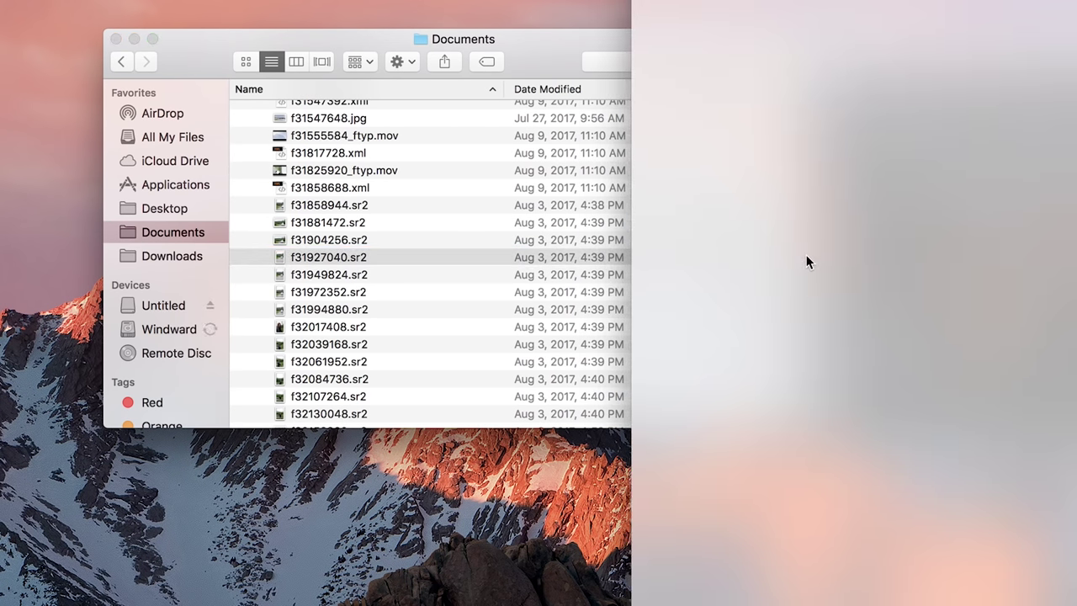
scroll(732, 227, up, 3)
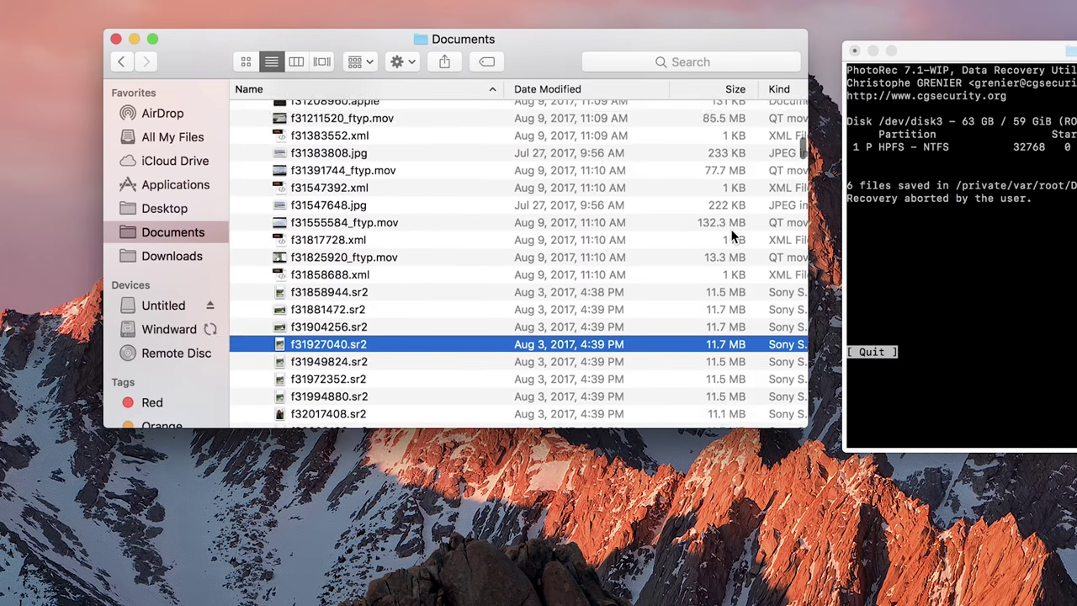
scroll(732, 236, down, 5)
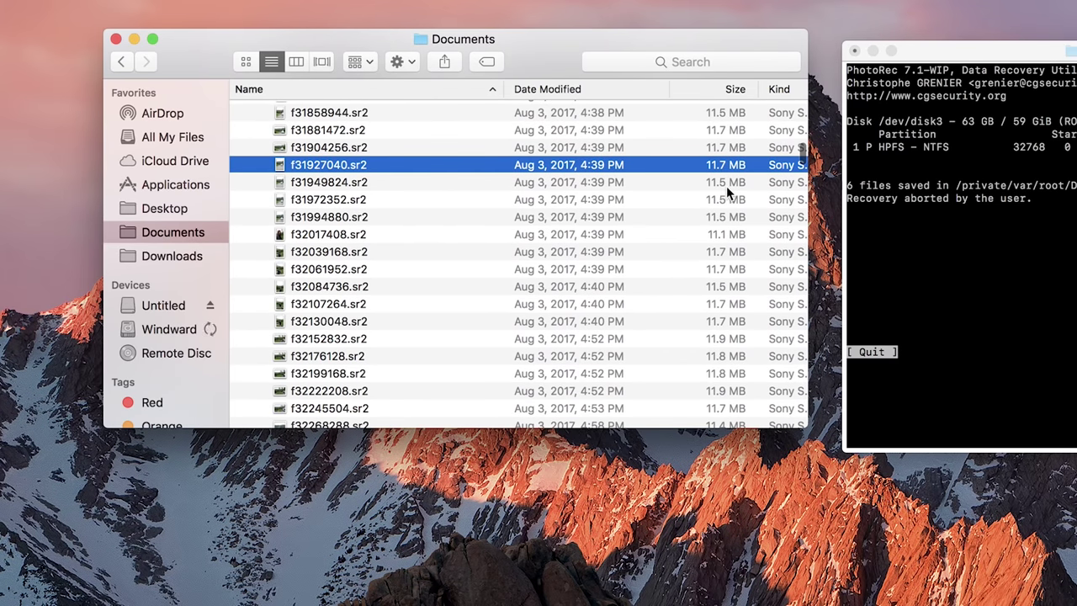
click(304, 183)
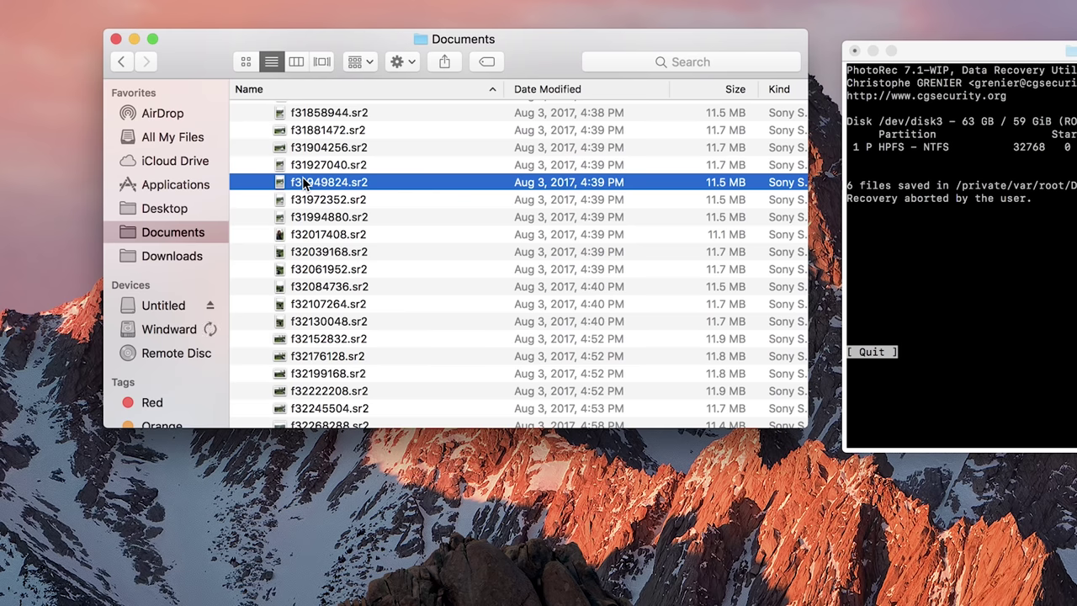
scroll(336, 192, up, 10)
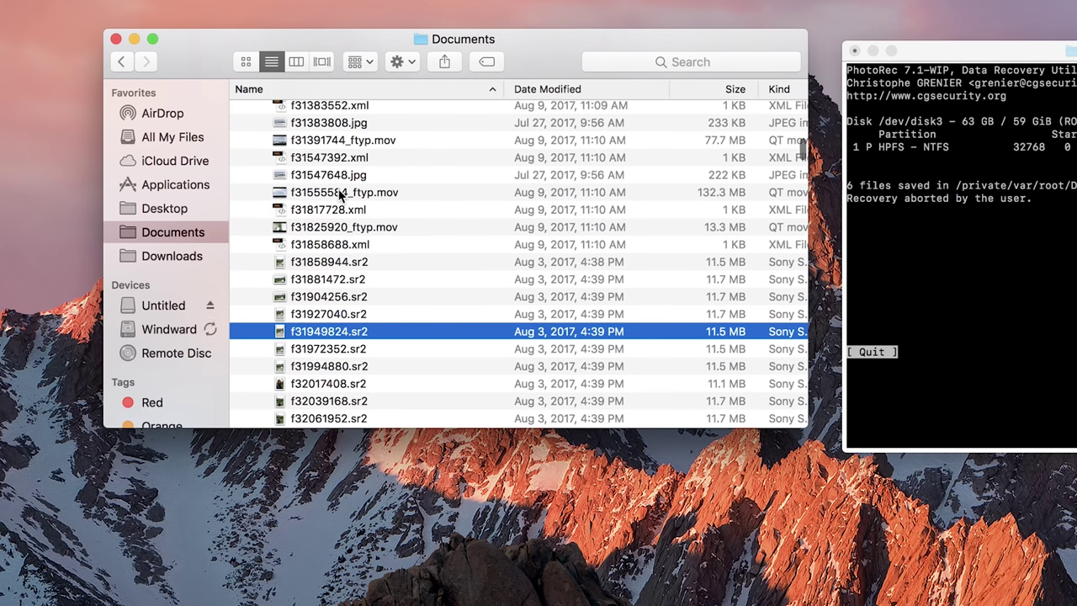
scroll(341, 194, up, 5)
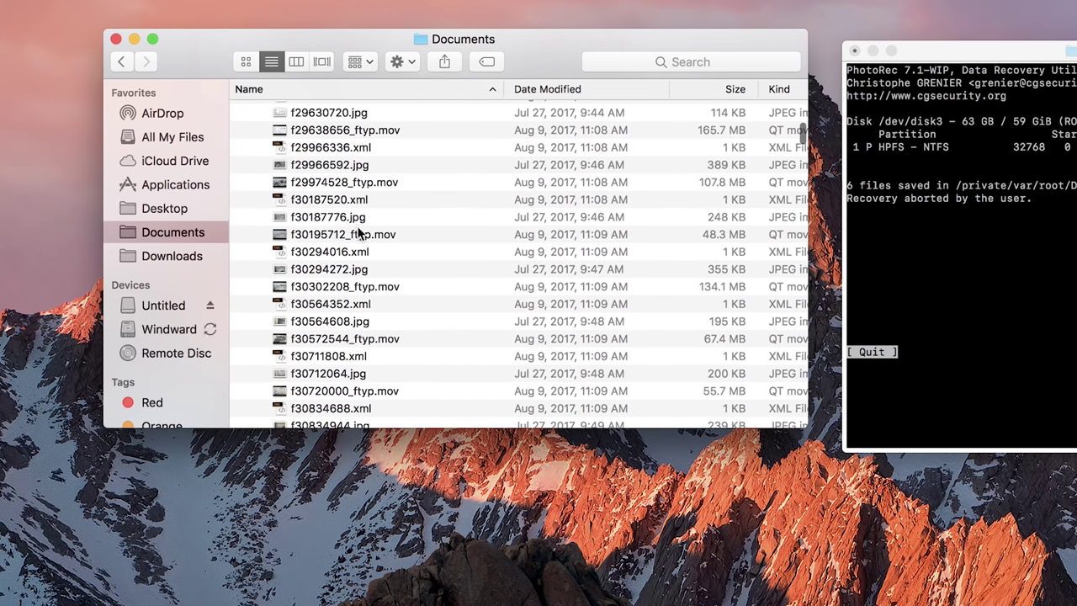
click(358, 234)
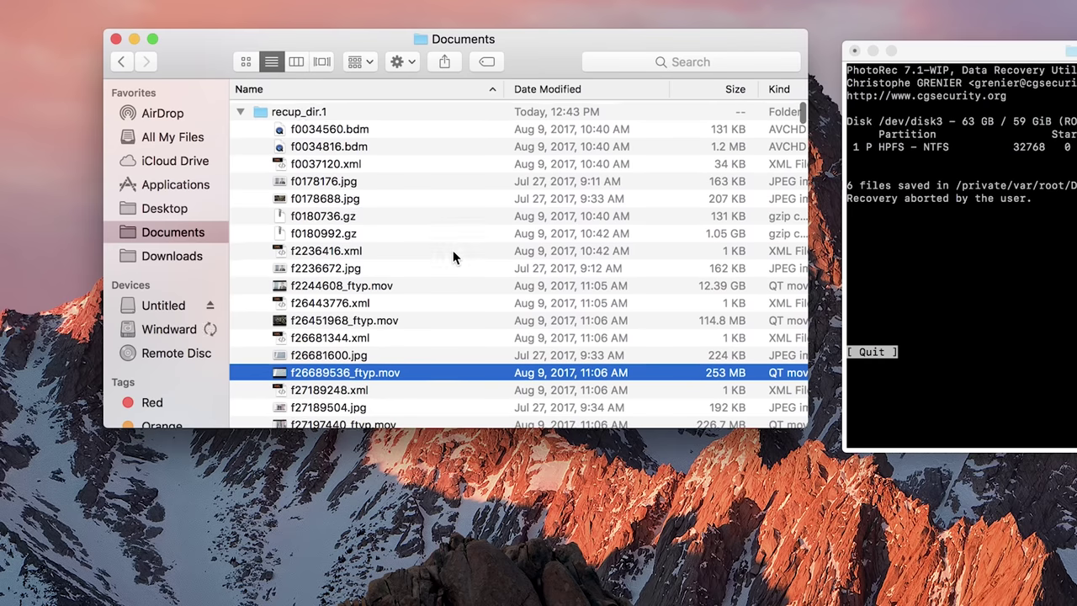
click(242, 110)
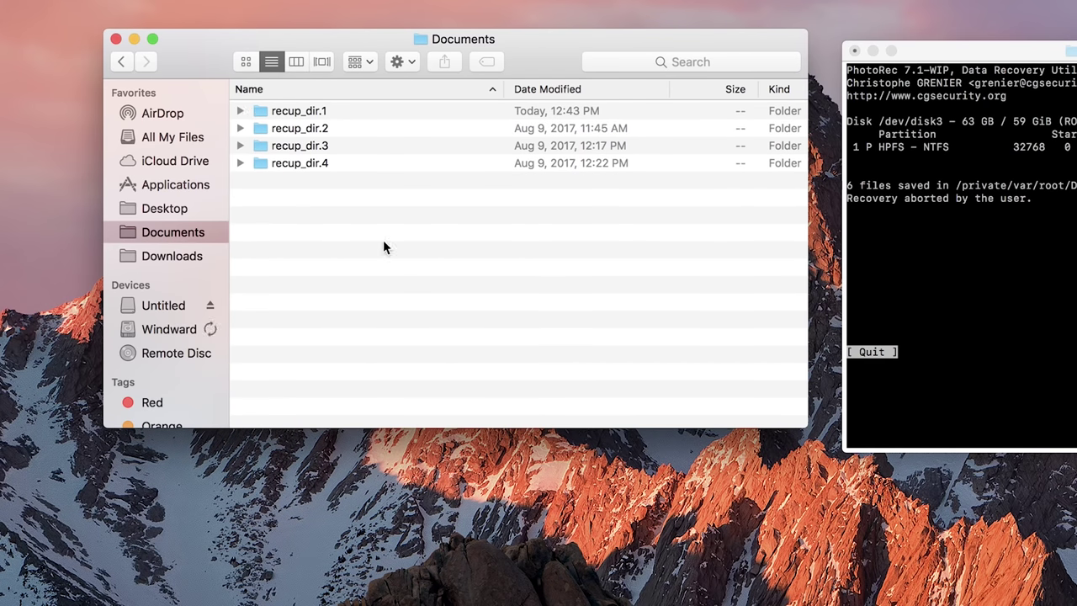
Expand recup_dir.1 to review its recovered files, then return to the PhotoRec terminal
click(339, 111)
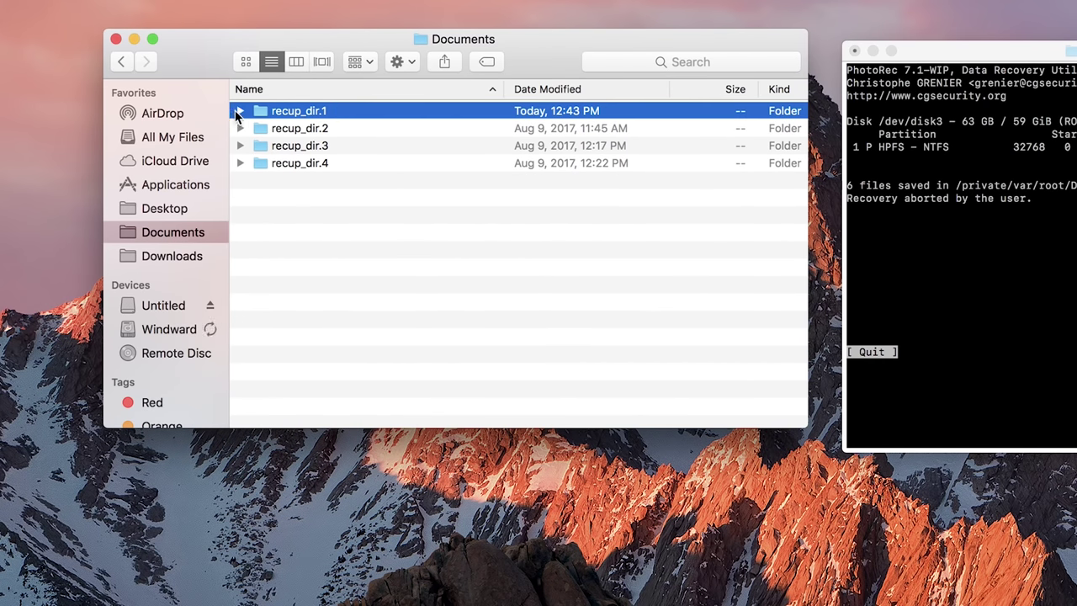
click(239, 110)
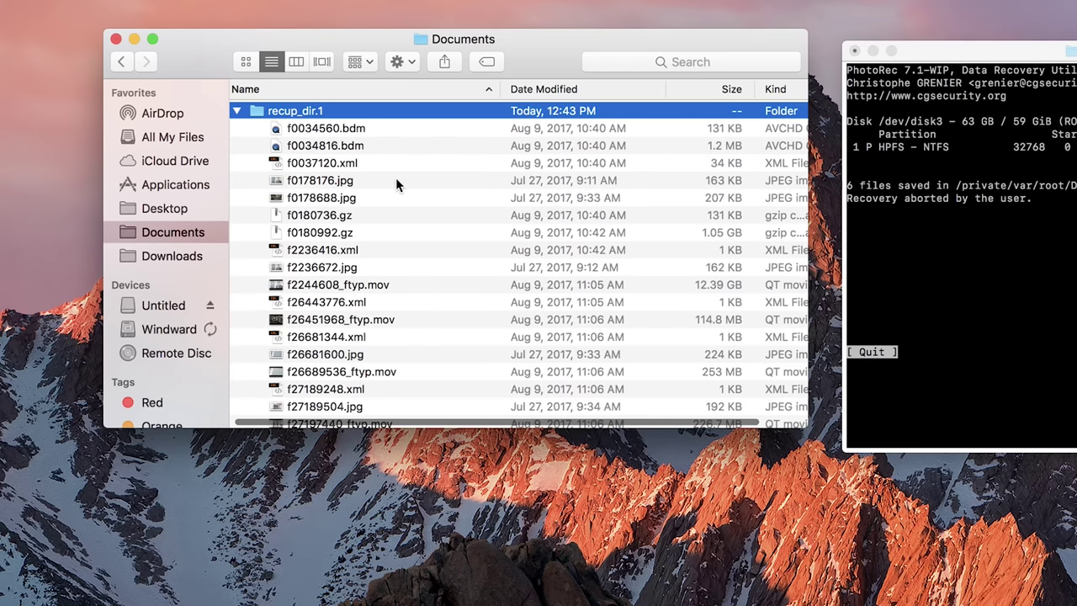
scroll(402, 186, down, 20)
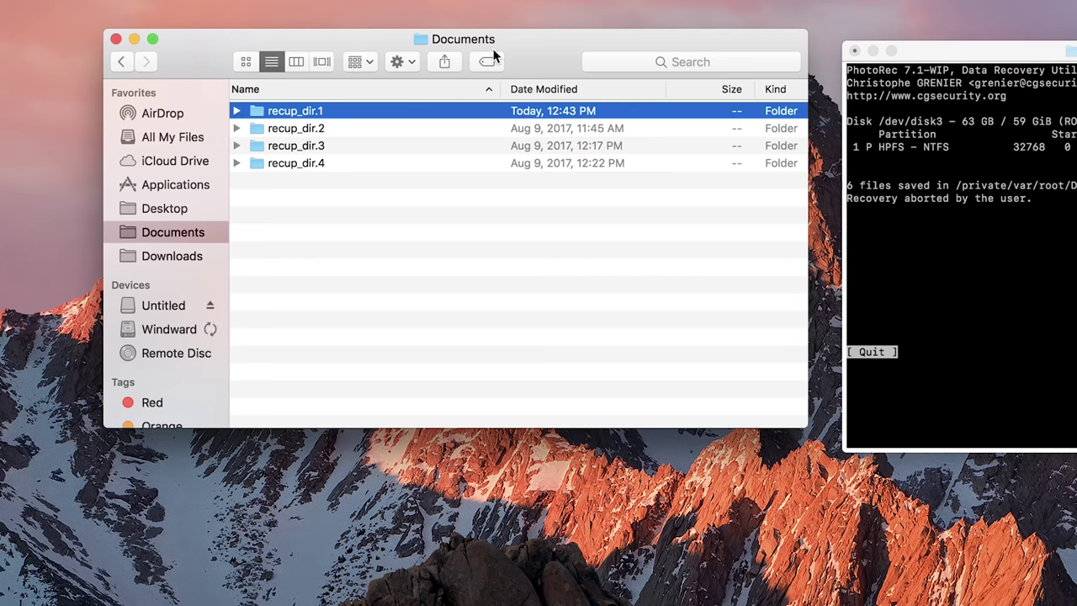
click(943, 52)
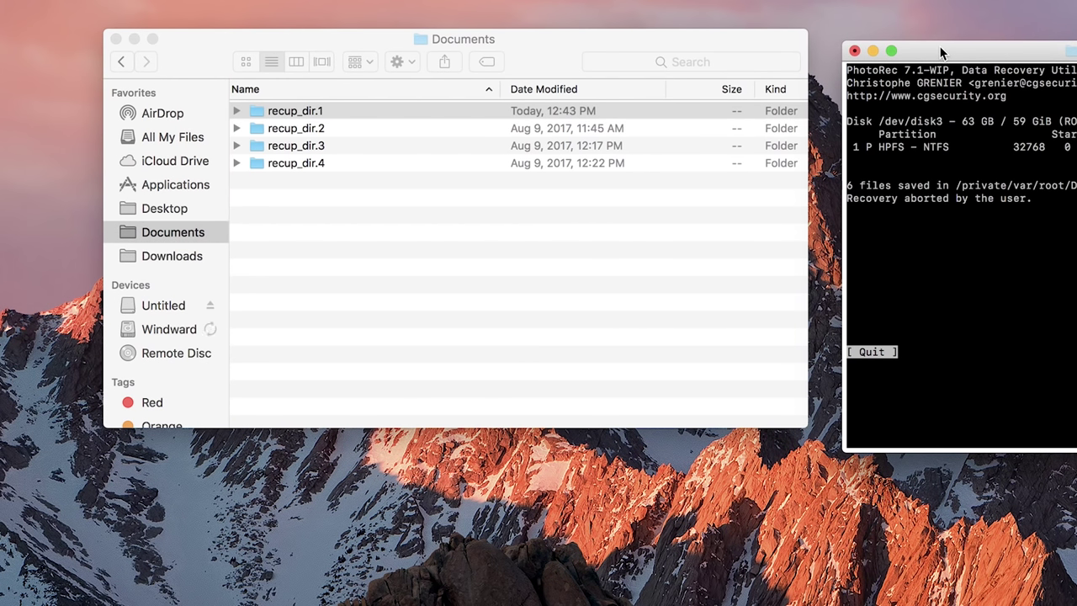